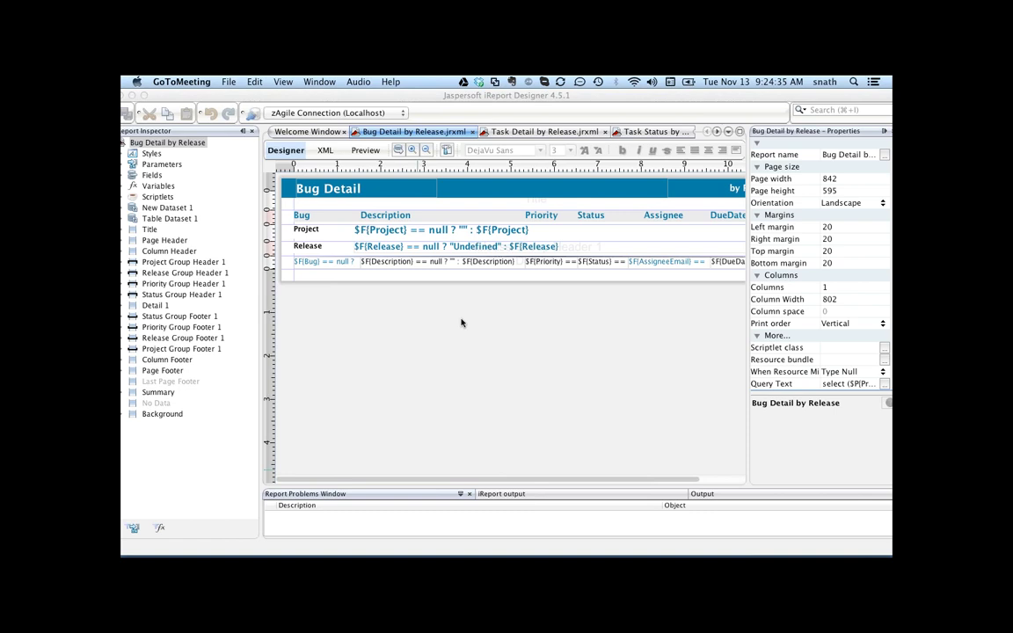
# Check the zAgileiReportPlugin details among the installed plugins and close the plugin manager
pyautogui.click(461, 323)
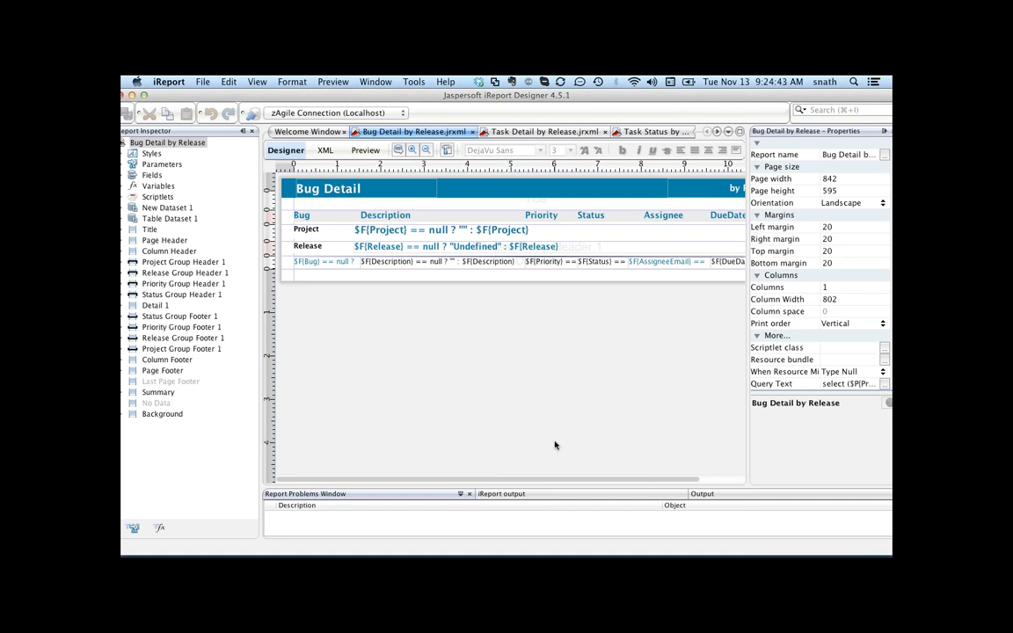
pyautogui.click(414, 82)
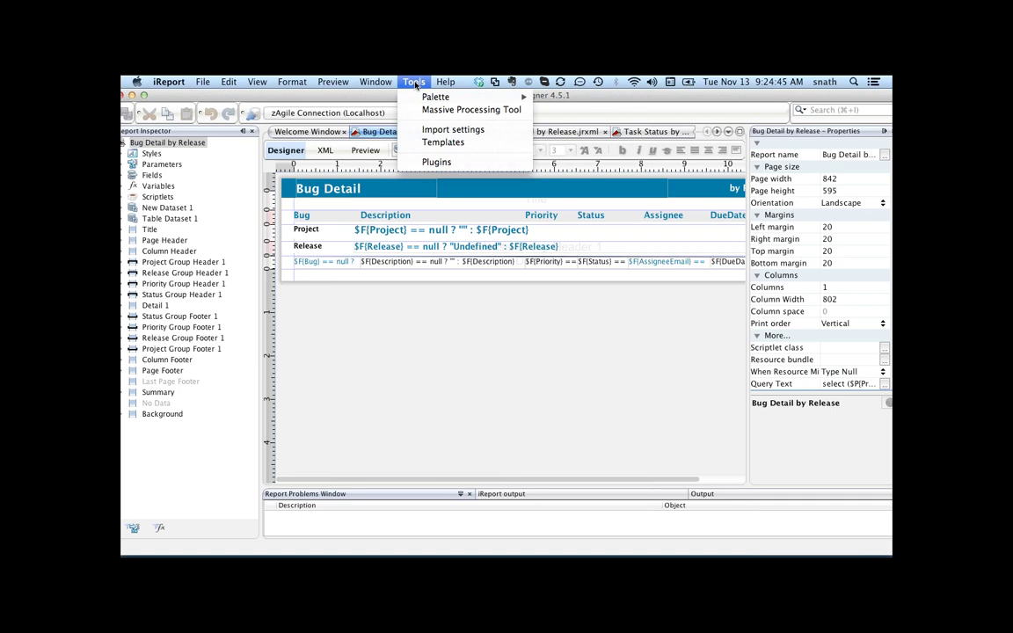
pyautogui.click(434, 162)
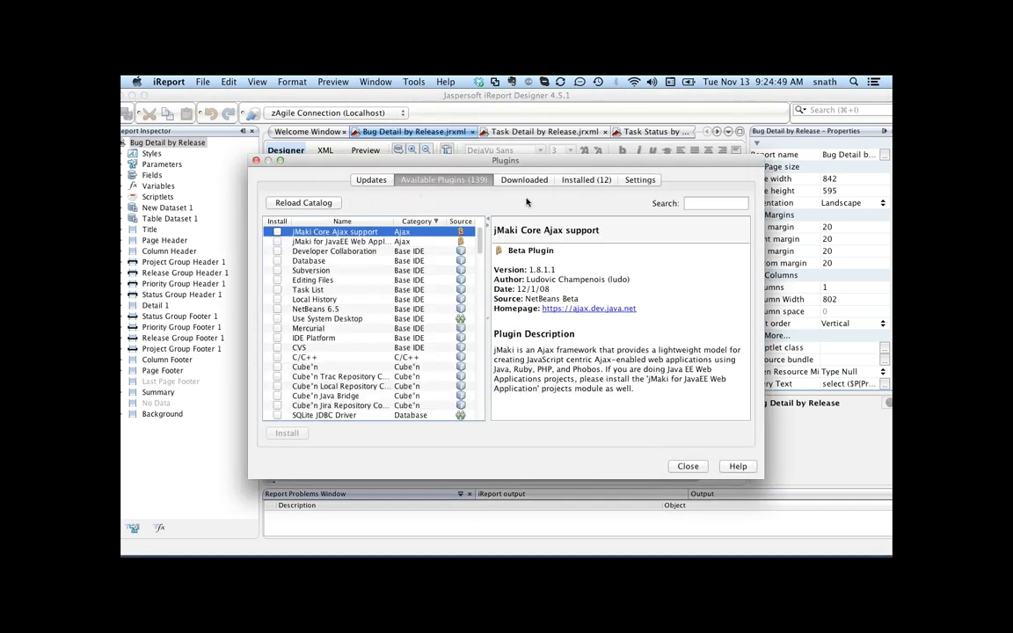
pyautogui.click(592, 181)
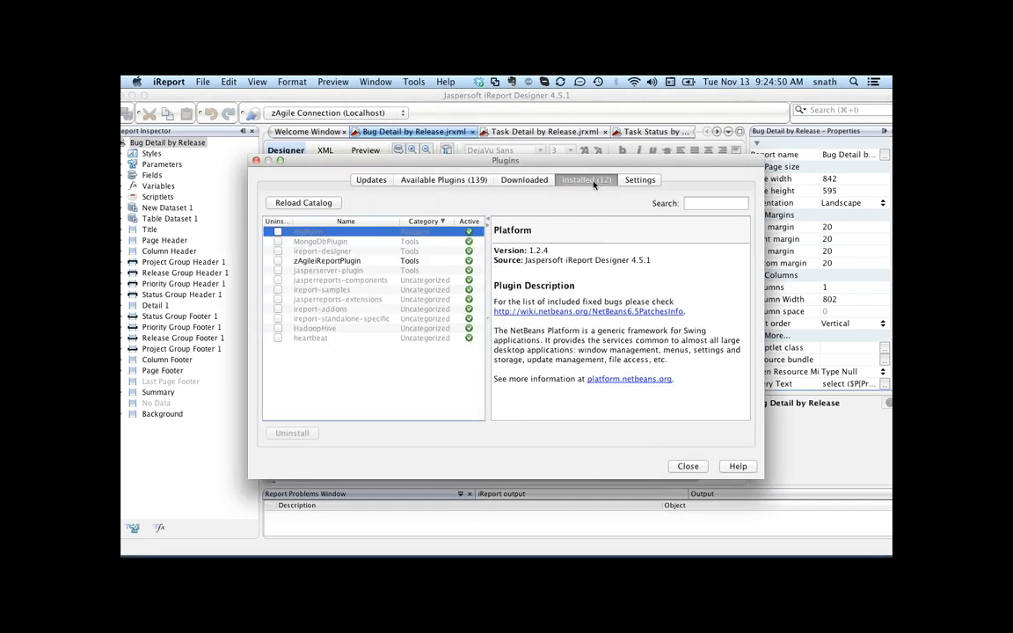
pyautogui.click(300, 260)
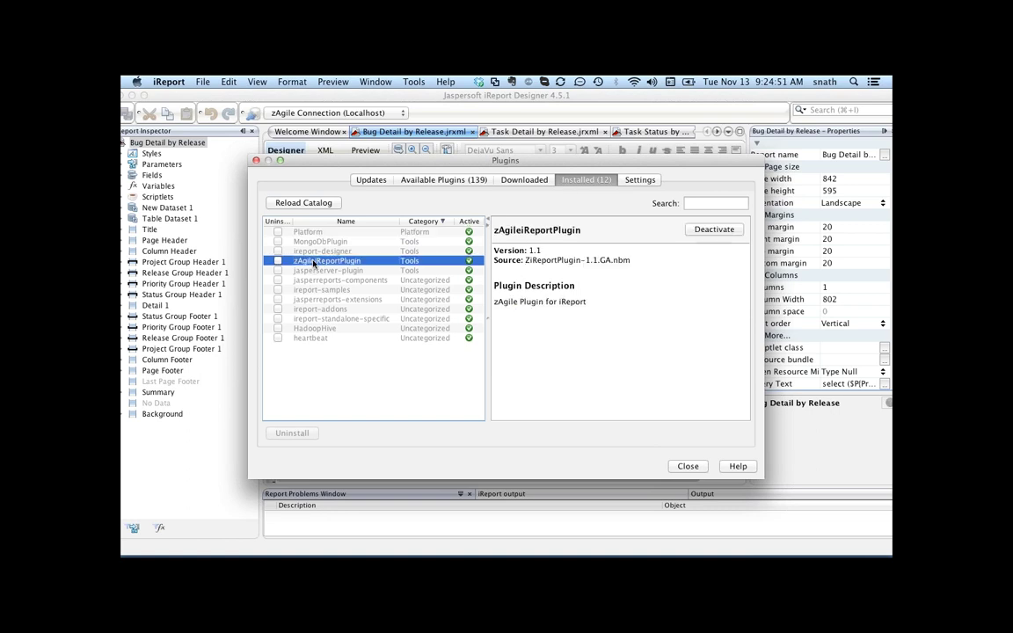
pyautogui.click(692, 467)
# Review the server URL and authentication token settings of the zAgile Connection (Localhost) datasource without changing them
pyautogui.click(252, 112)
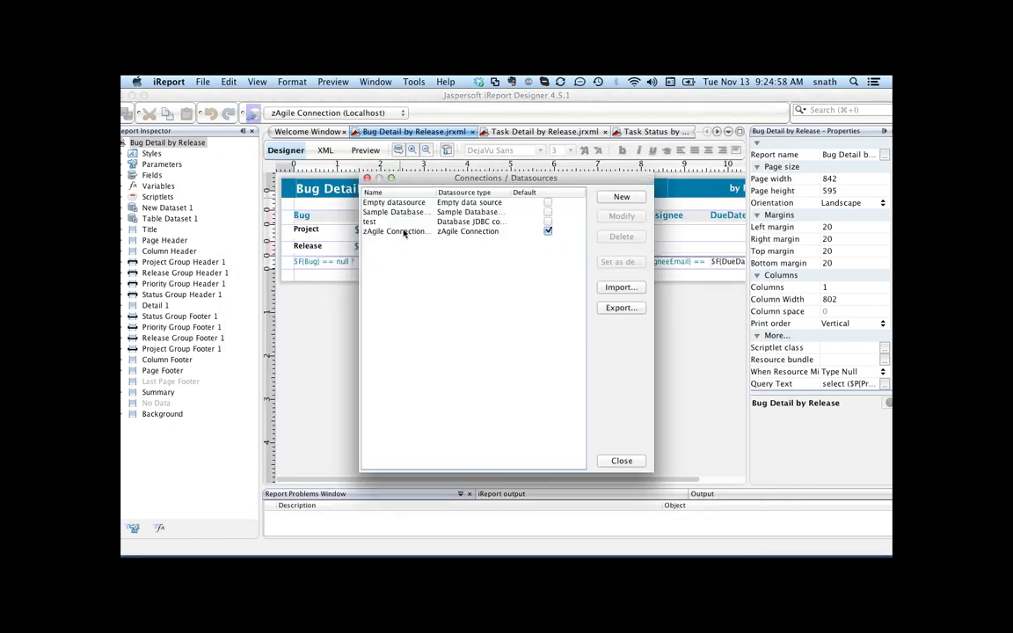
pyautogui.click(404, 232)
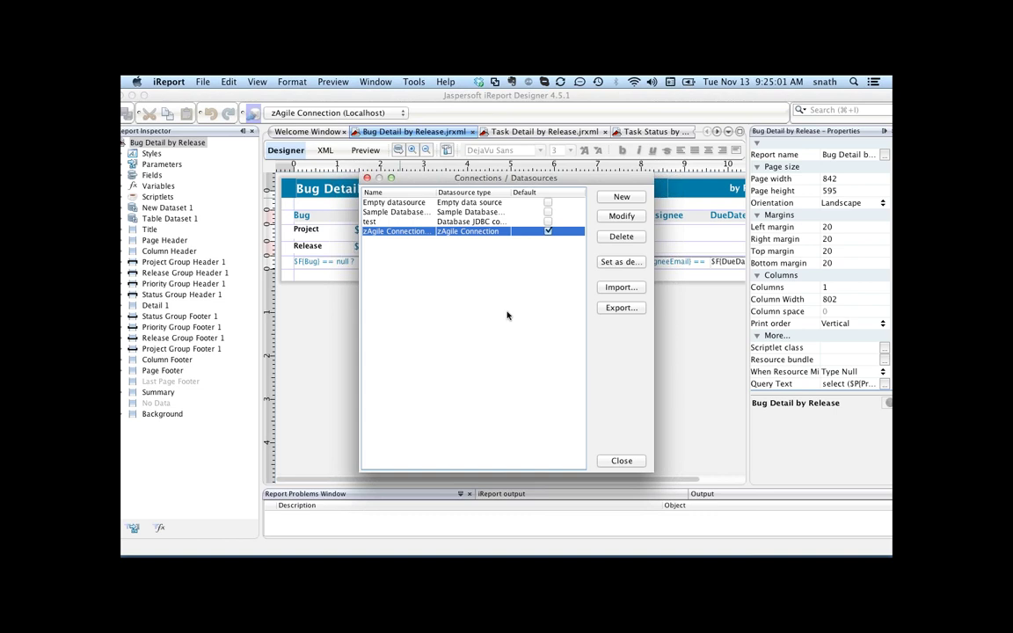
pyautogui.click(621, 215)
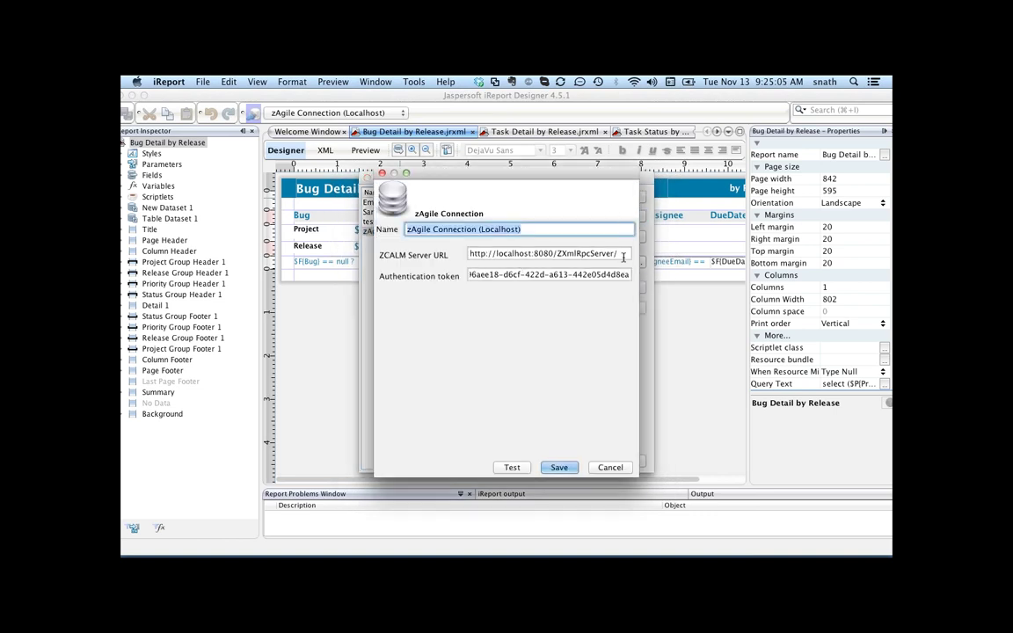
pyautogui.click(607, 468)
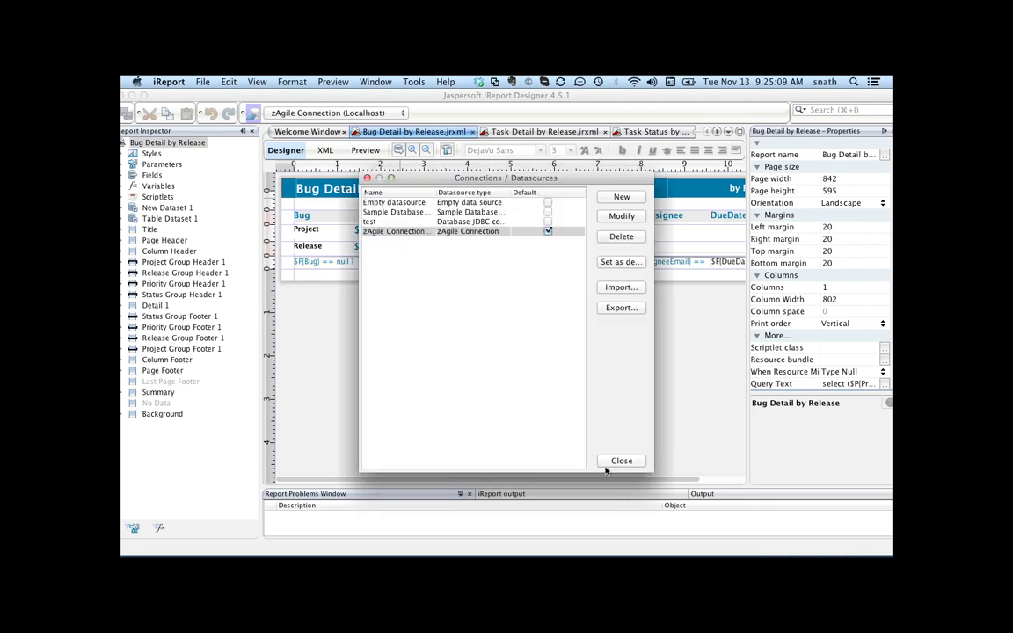
pyautogui.click(620, 462)
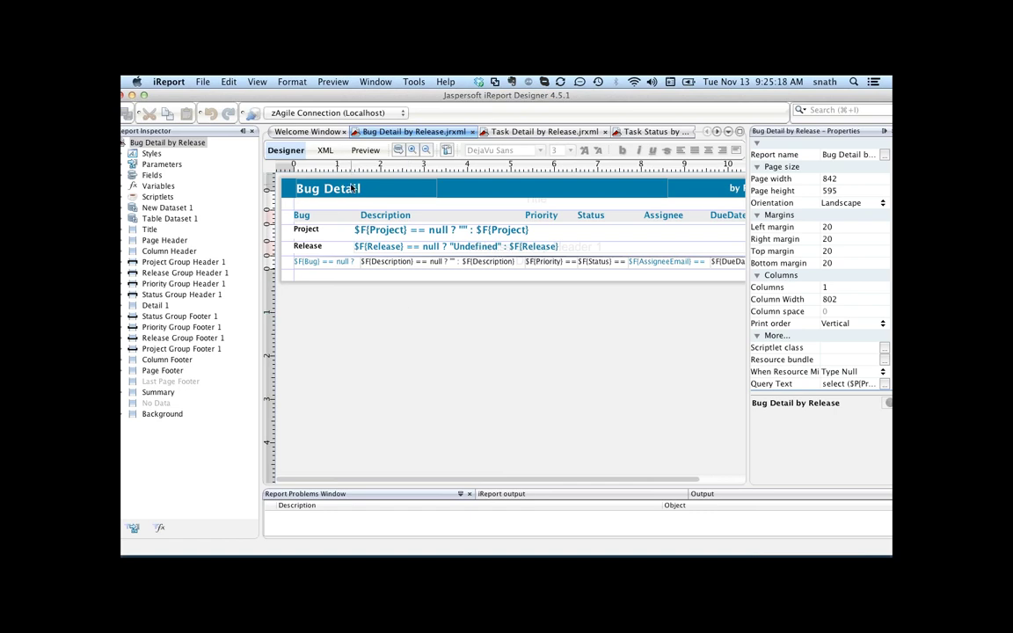
# Examine the SPARQL query of the Bug Detail by Release report and refresh its data preview for the first 100 records
pyautogui.click(399, 150)
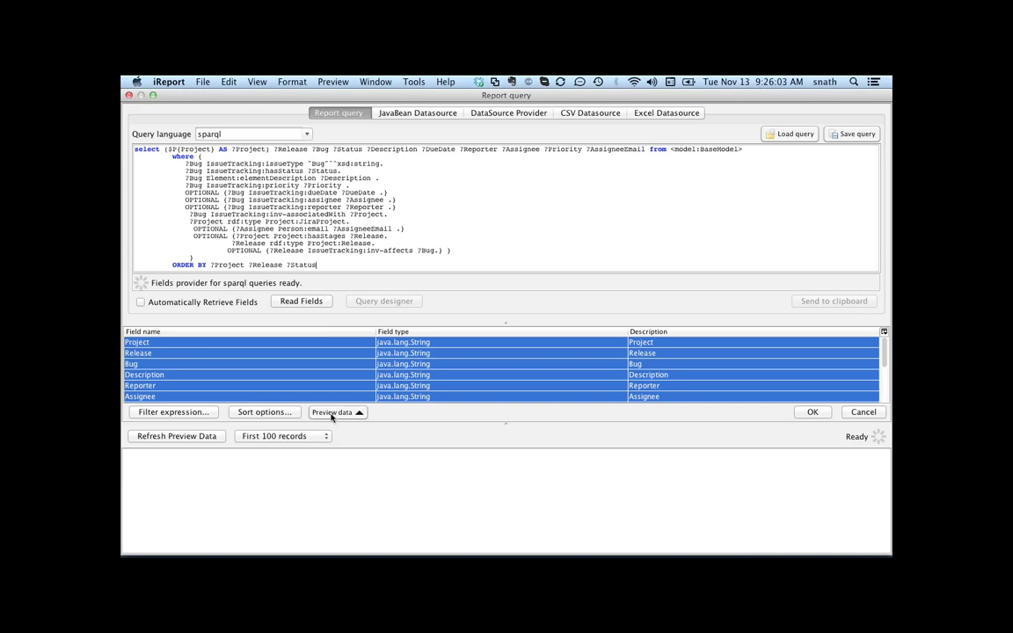
pyautogui.click(289, 437)
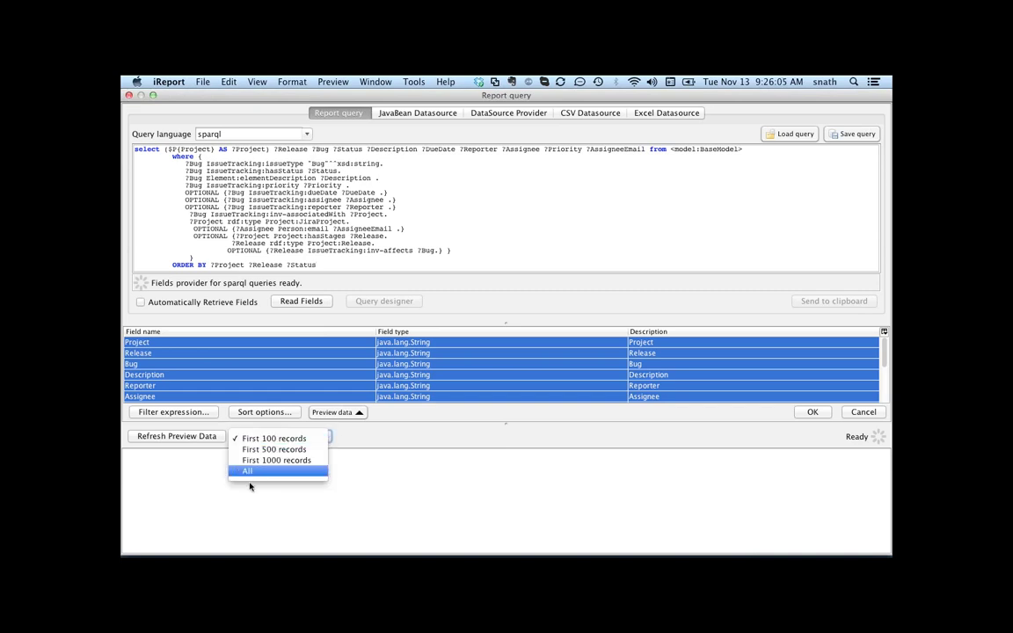
pyautogui.click(398, 487)
pyautogui.click(170, 438)
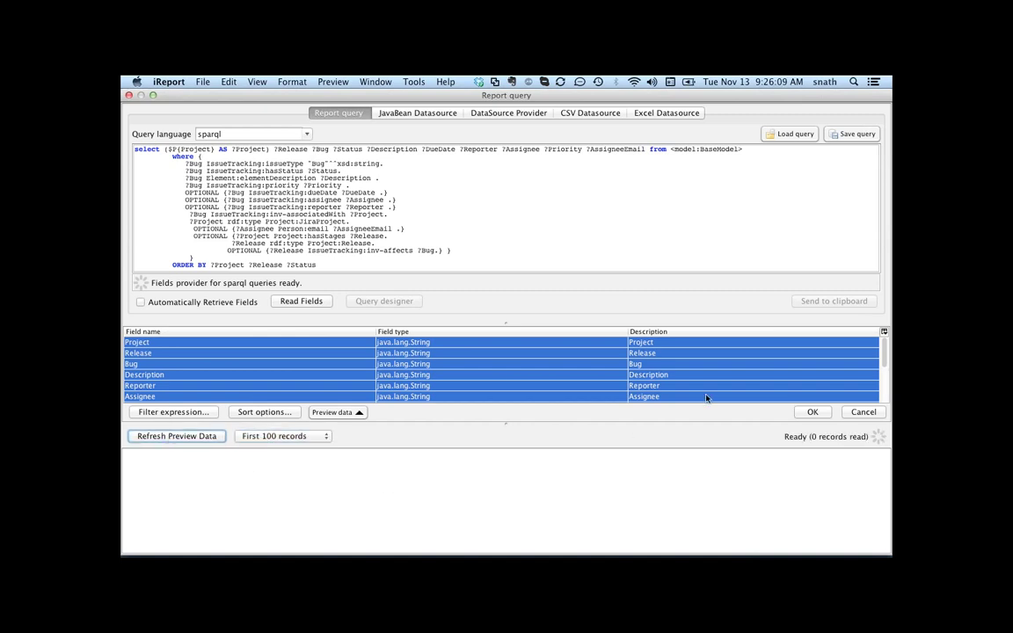
pyautogui.click(129, 95)
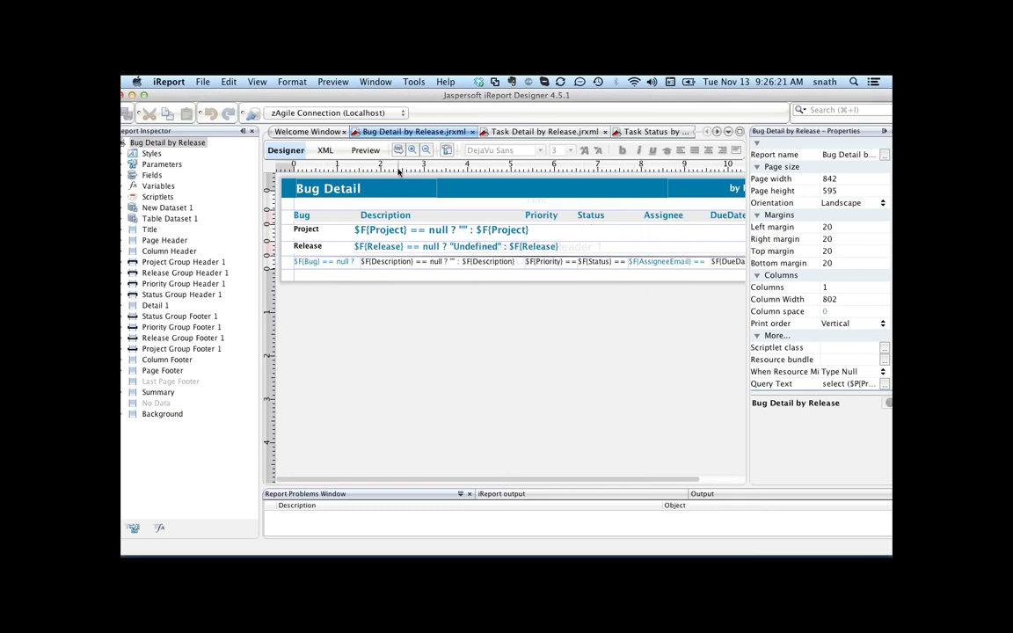
# Preview the Task Detail and Task Status by Release reports with Project parameter ?A1, ending in the Task Status design view
pyautogui.click(543, 135)
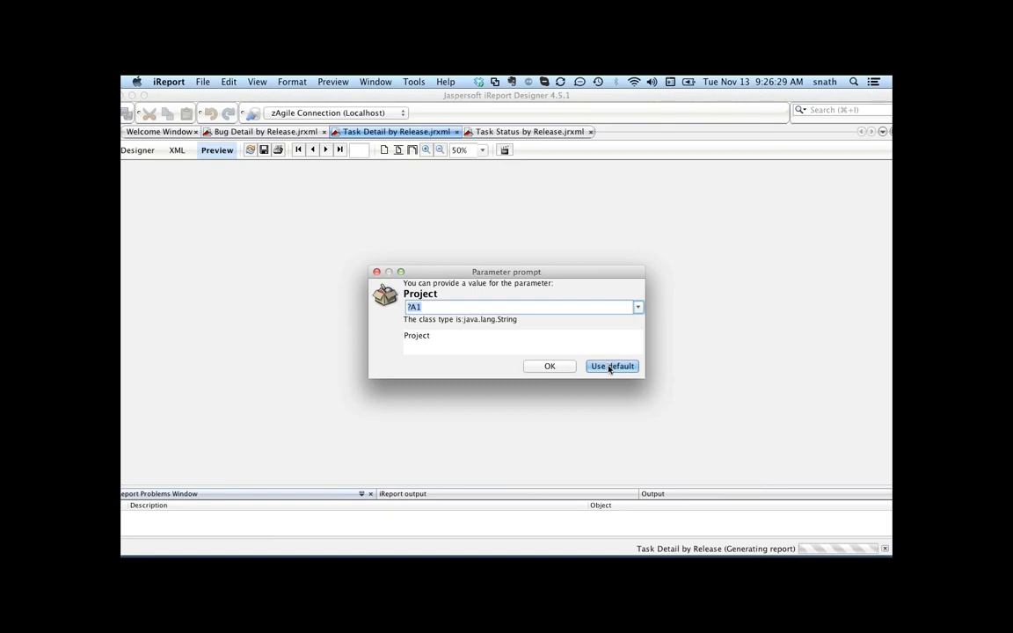
pyautogui.click(609, 367)
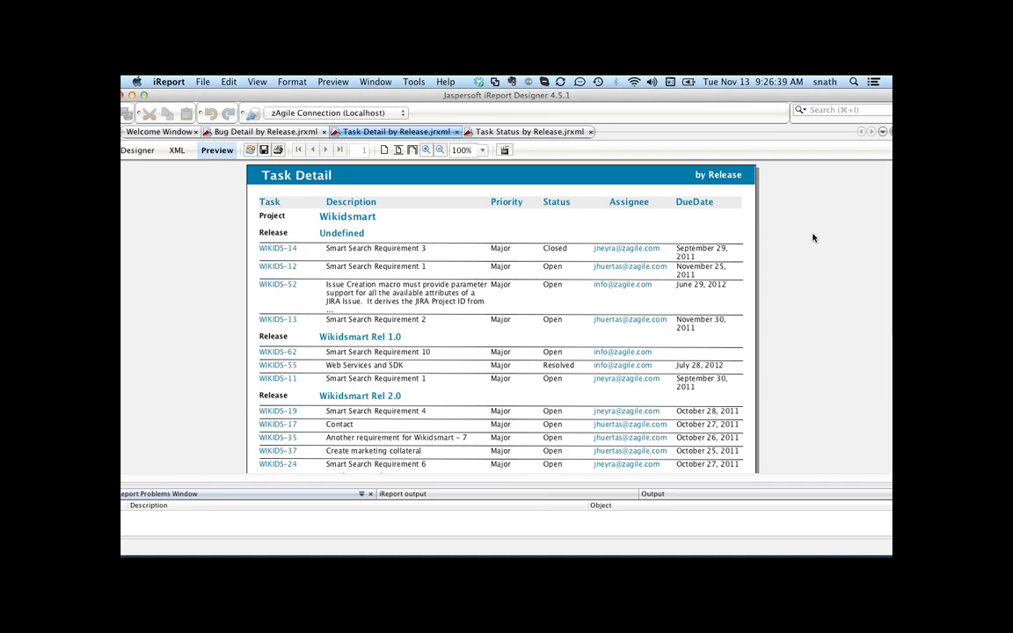
pyautogui.click(540, 132)
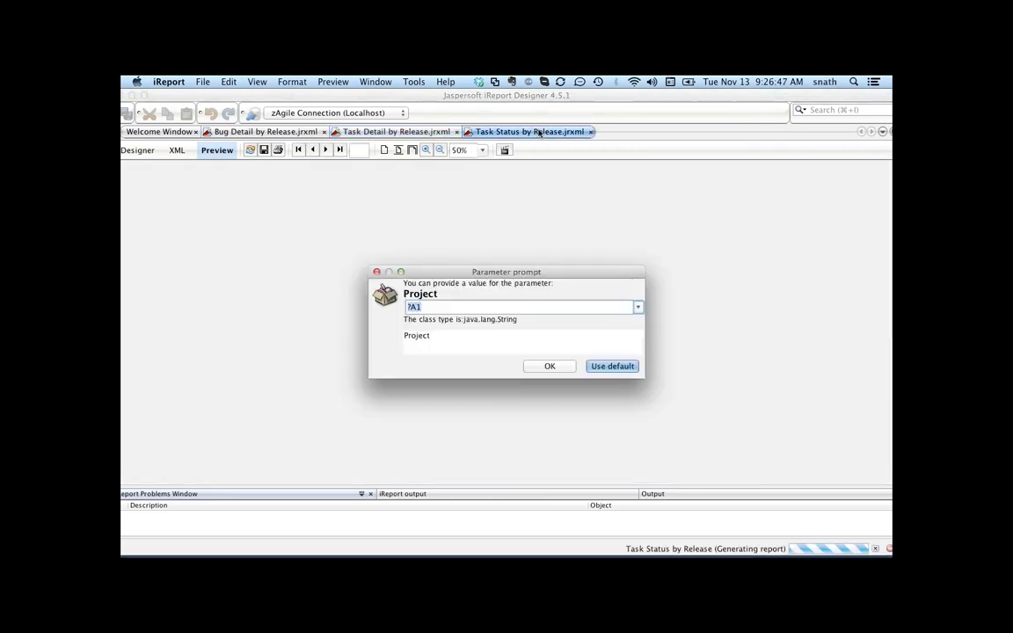
pyautogui.click(550, 367)
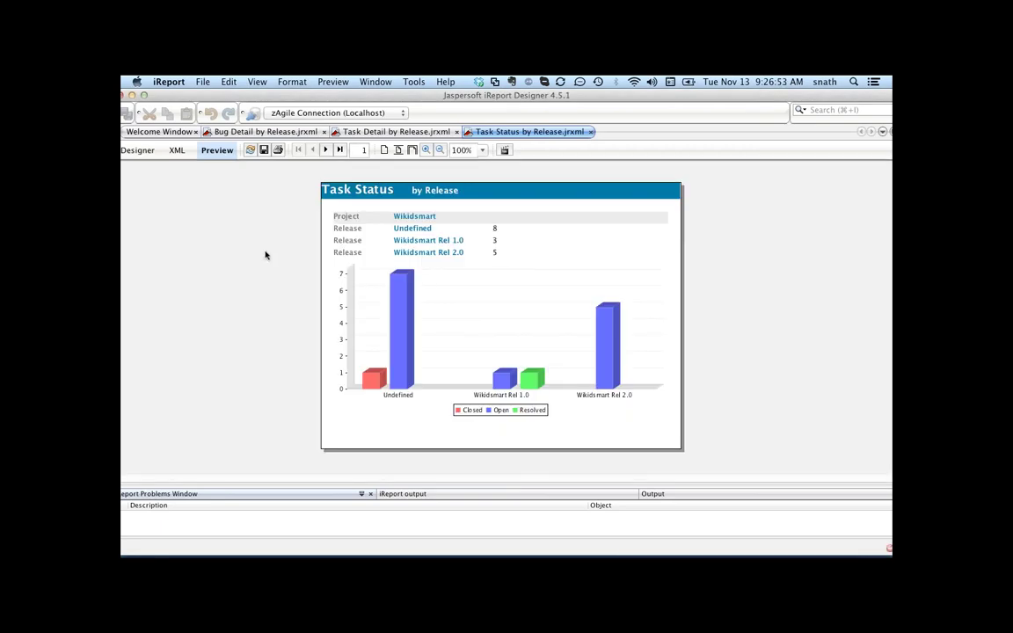
pyautogui.click(138, 151)
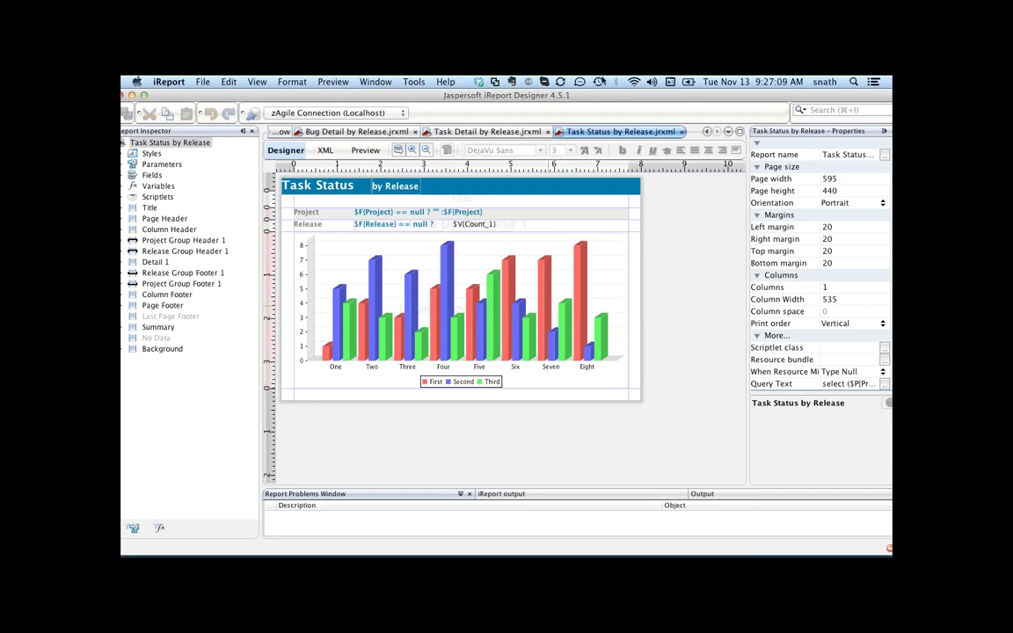
# Switch to Firefox and go from the Feature template page to the ZRendering Templates space home
pyautogui.moveTo(718, 526)
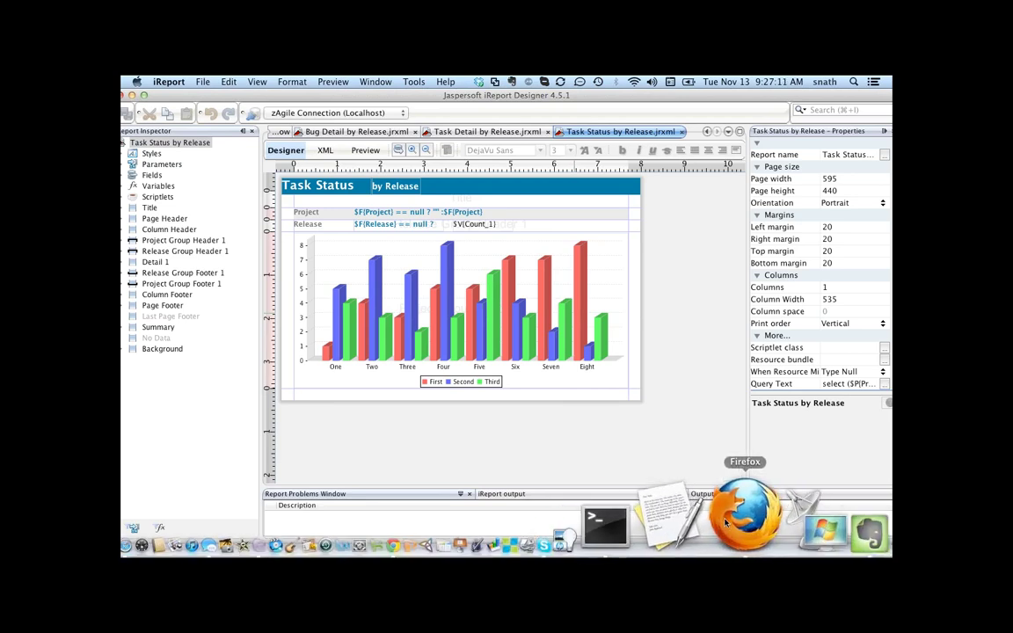
pyautogui.click(729, 521)
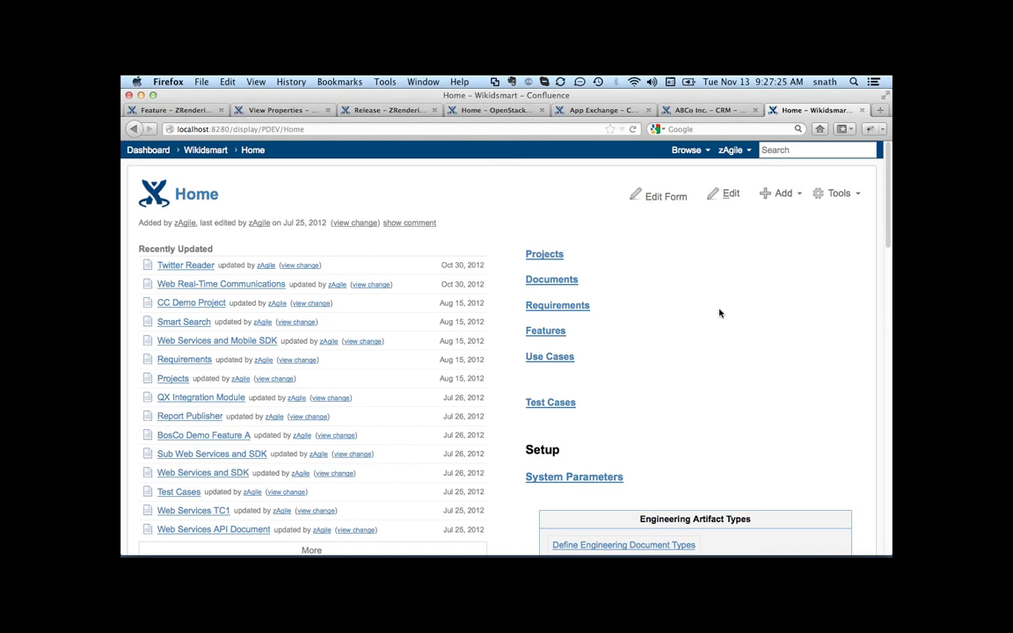
pyautogui.click(181, 111)
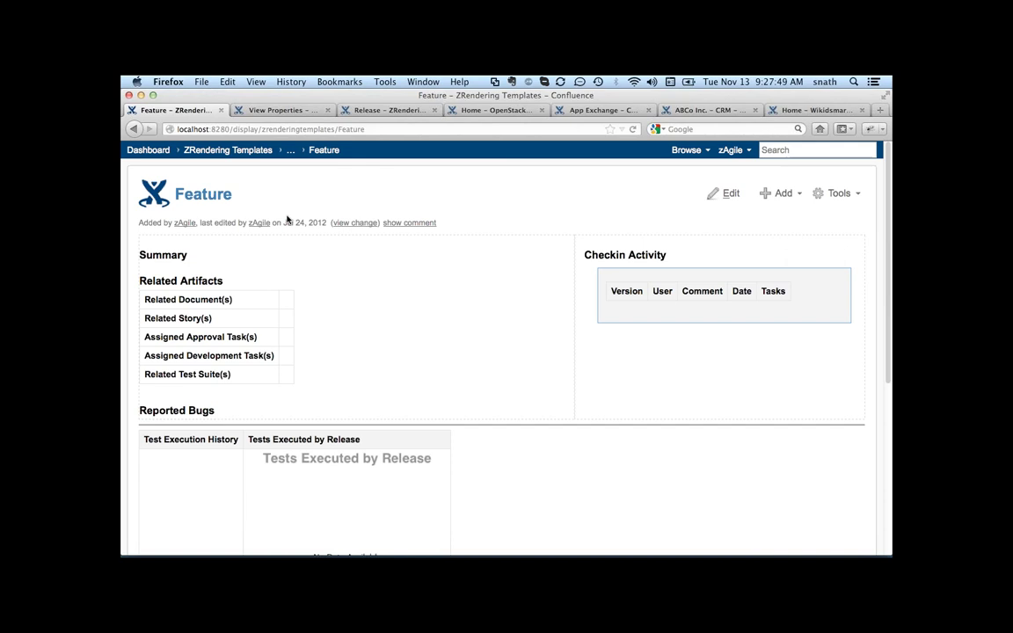
pyautogui.click(251, 152)
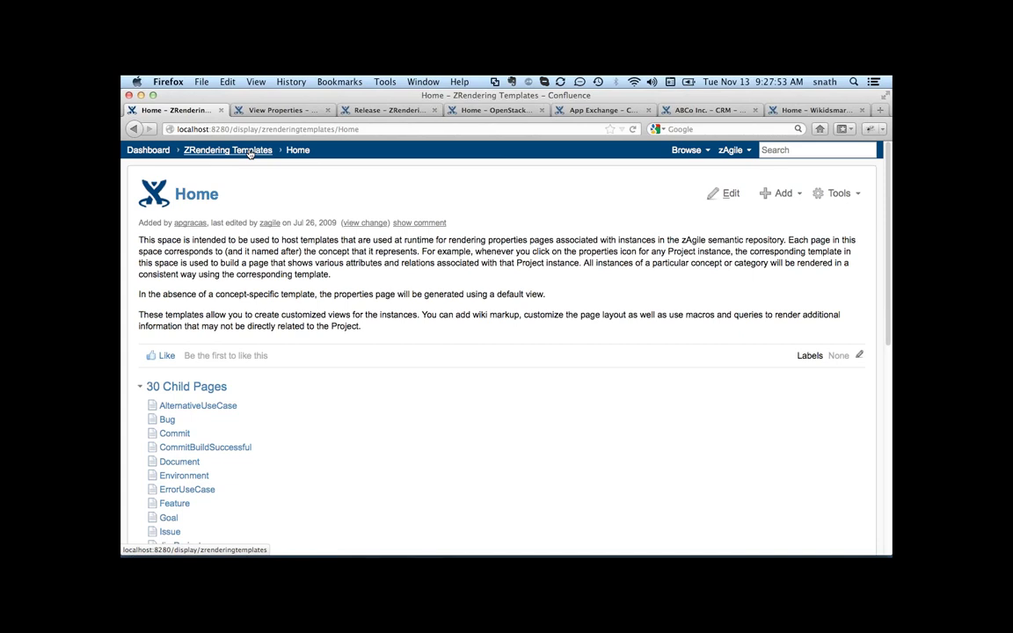
# Look through the space's child pages, open the Feature template and examine its related artifacts, reported bugs and test sections
pyautogui.scroll(-1, 407, 457)
pyautogui.scroll(-3, 407, 457)
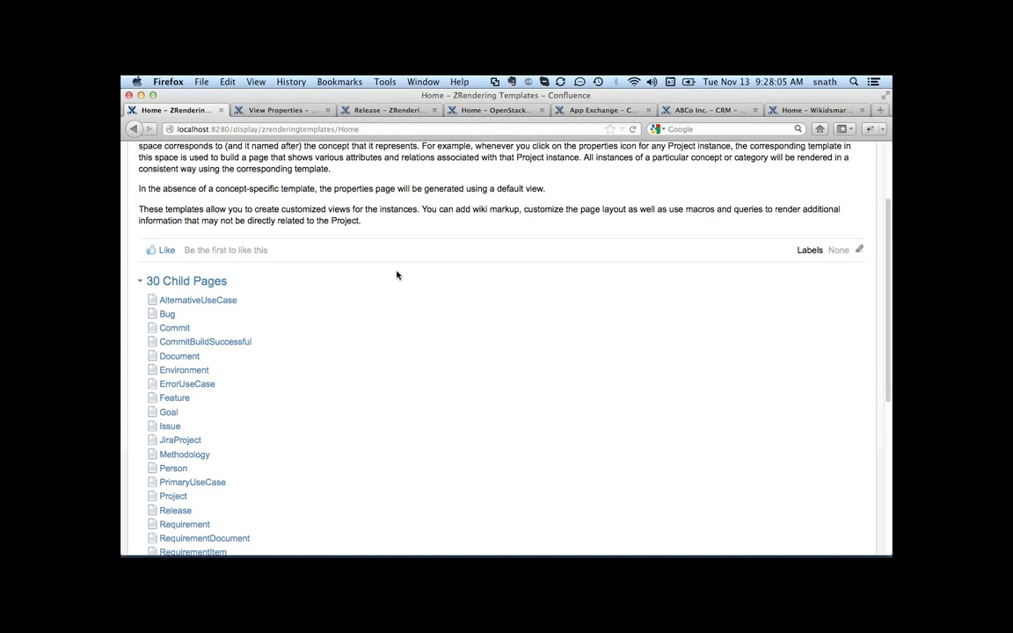
pyautogui.scroll(-3, 397, 275)
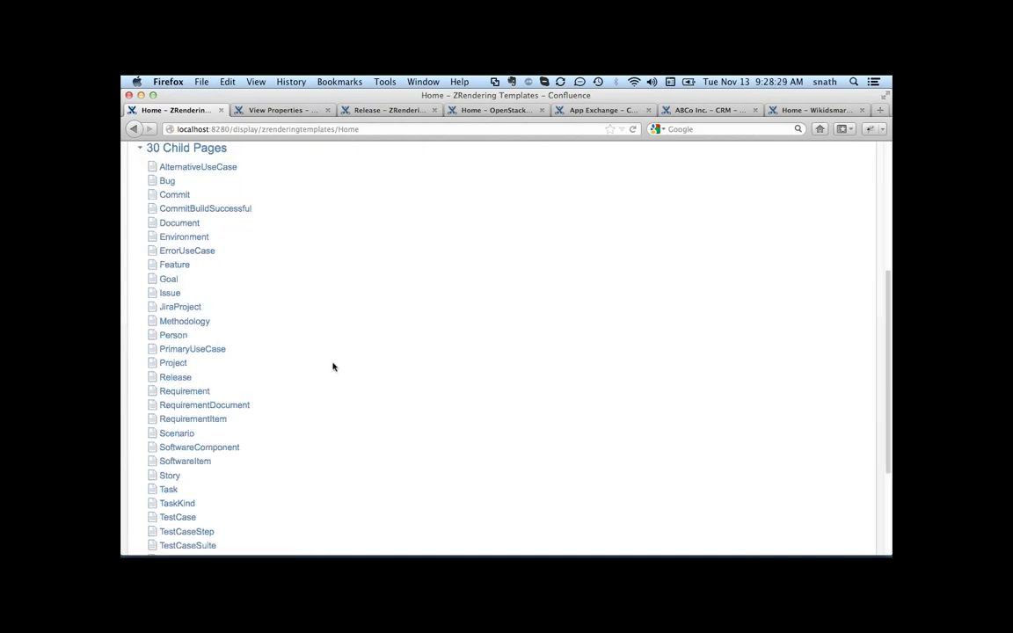
pyautogui.scroll(-1, 333, 366)
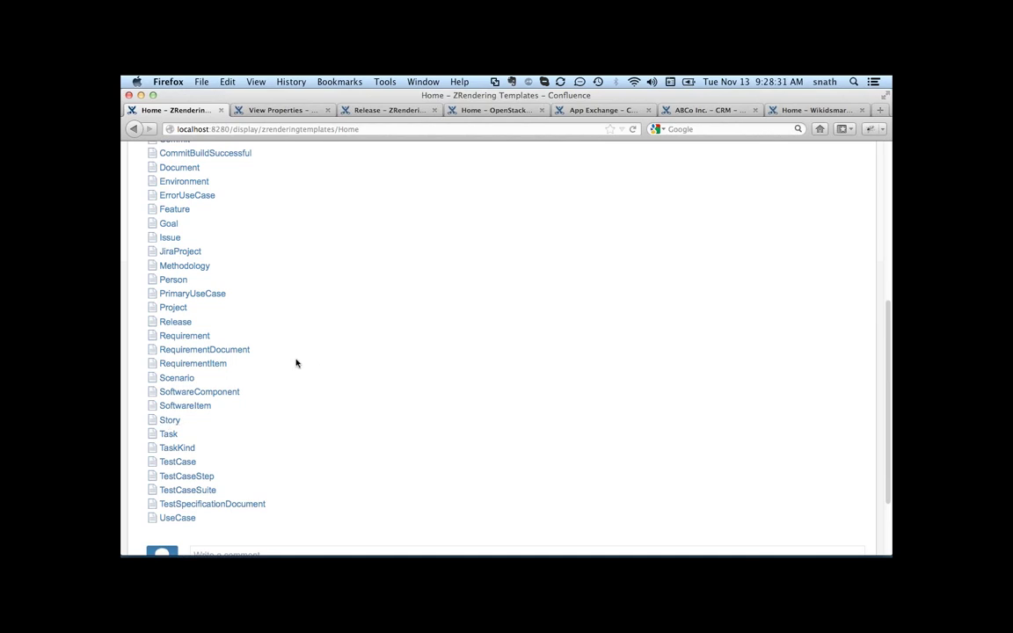
pyautogui.scroll(1, 291, 342)
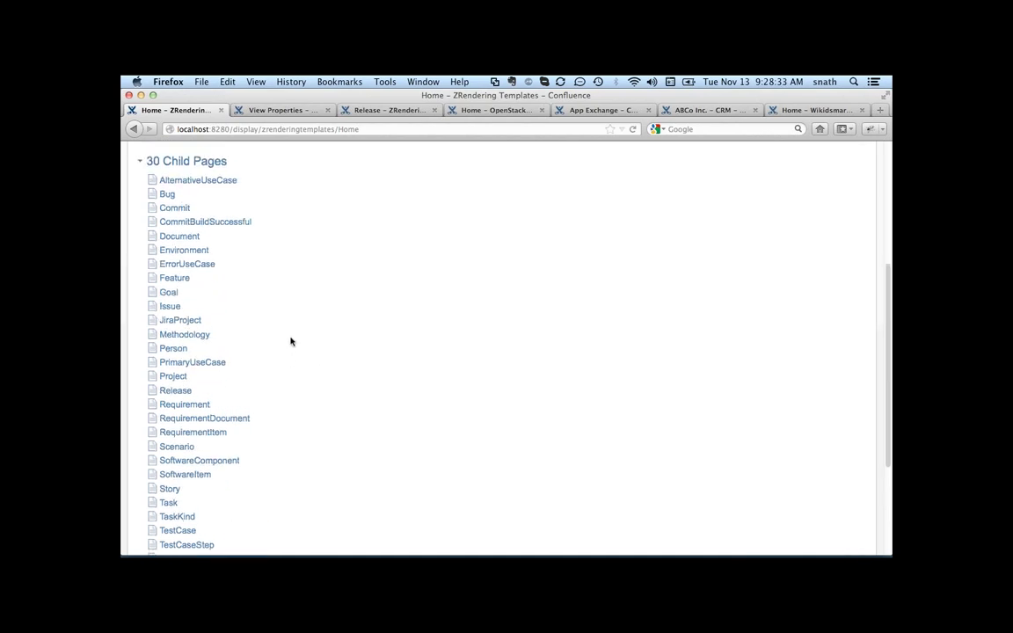
pyautogui.scroll(-1, 278, 329)
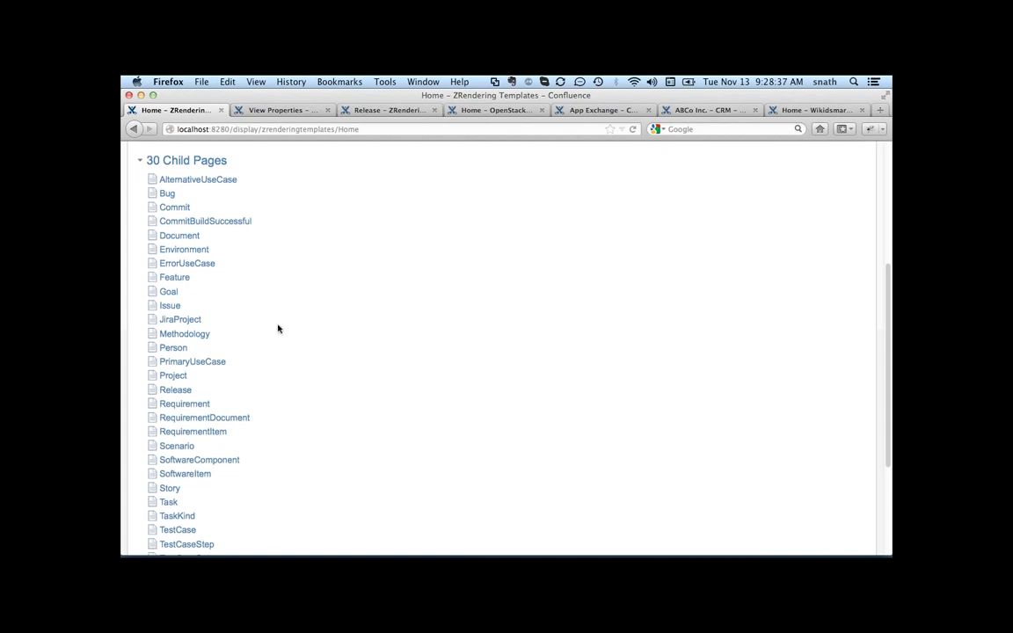
pyautogui.click(167, 278)
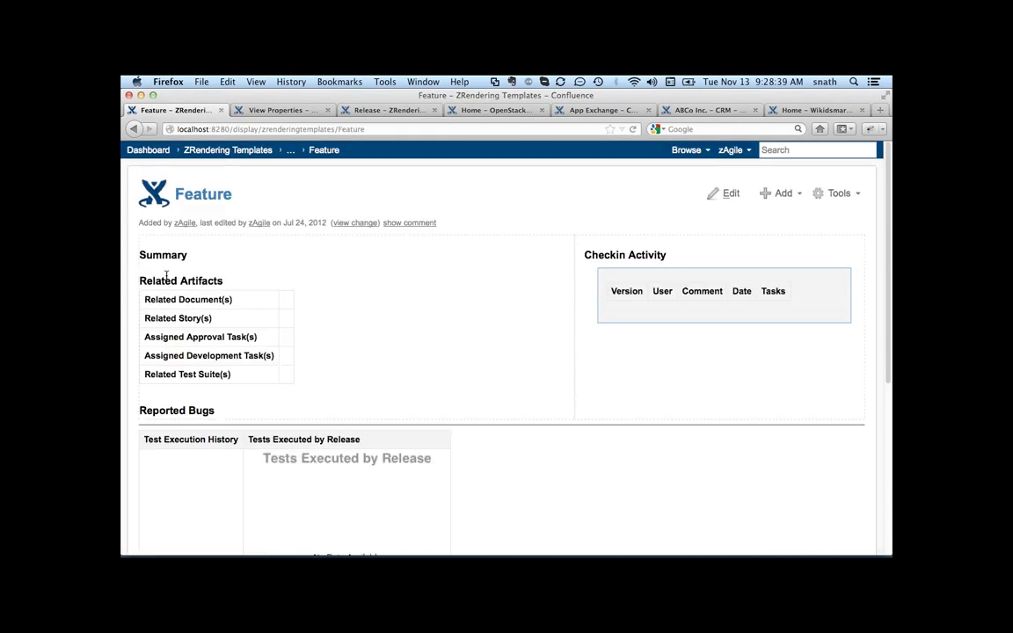
pyautogui.scroll(-2, 495, 353)
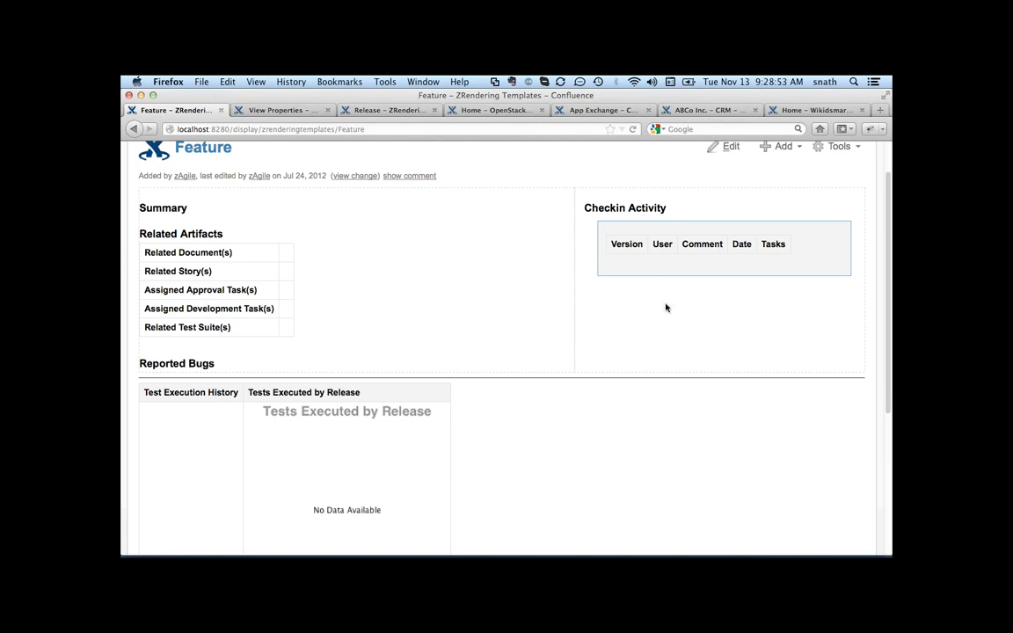
pyautogui.scroll(-5, 647, 413)
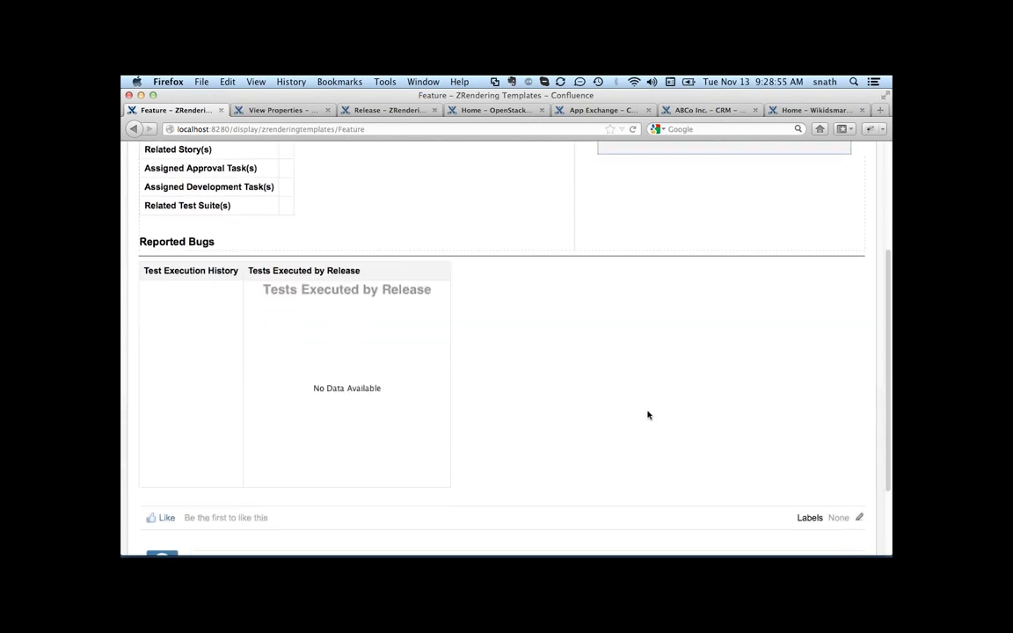
pyautogui.scroll(4, 648, 416)
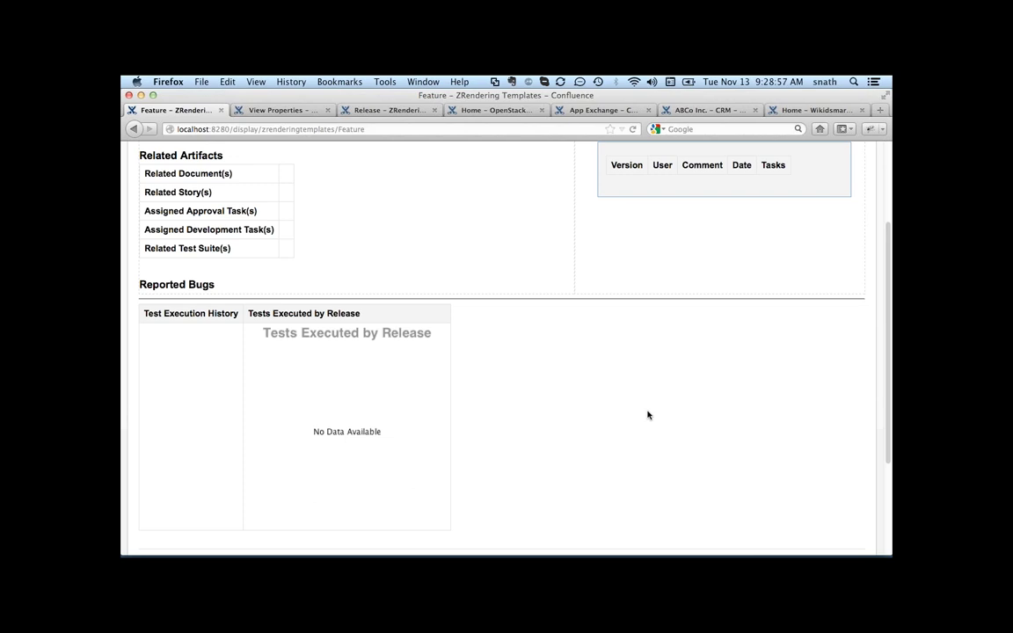
pyautogui.scroll(2, 647, 416)
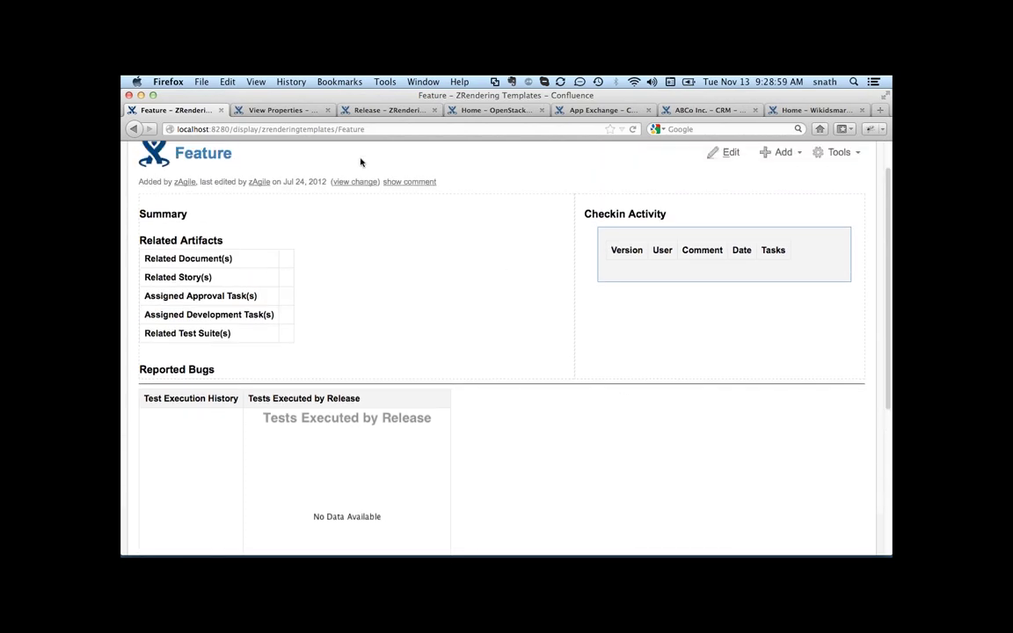
# View the rendered properties page of BosCo Demo Feature A and return to its Wikidsmart feature page
pyautogui.click(298, 111)
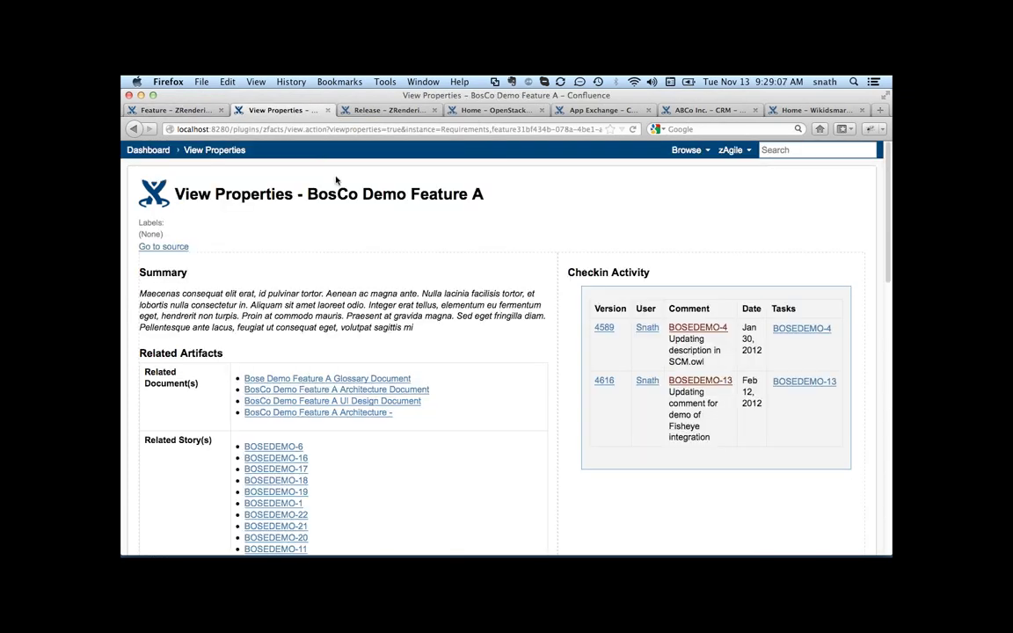
pyautogui.click(134, 130)
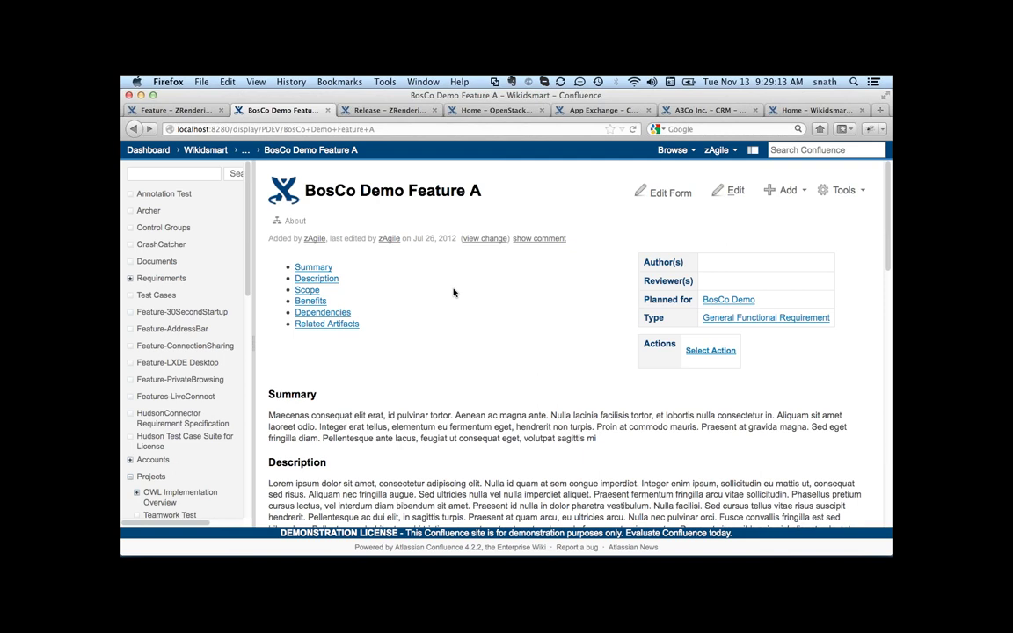
# Examine the BosCo Demo Feature A page's sections and the options offered under its Select Action list
pyautogui.scroll(-2, 454, 293)
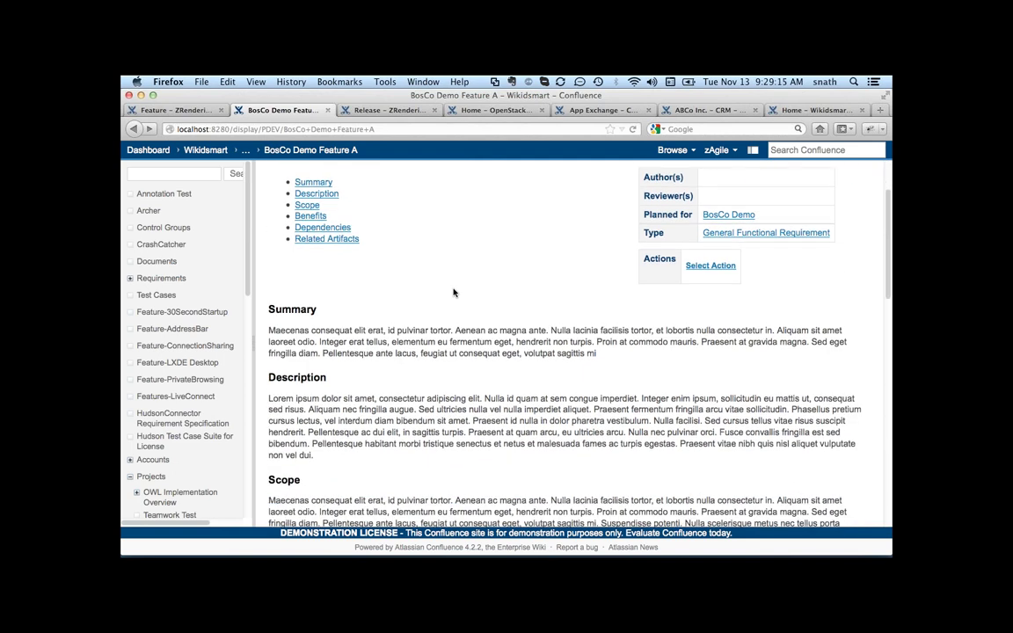
pyautogui.scroll(2, 454, 293)
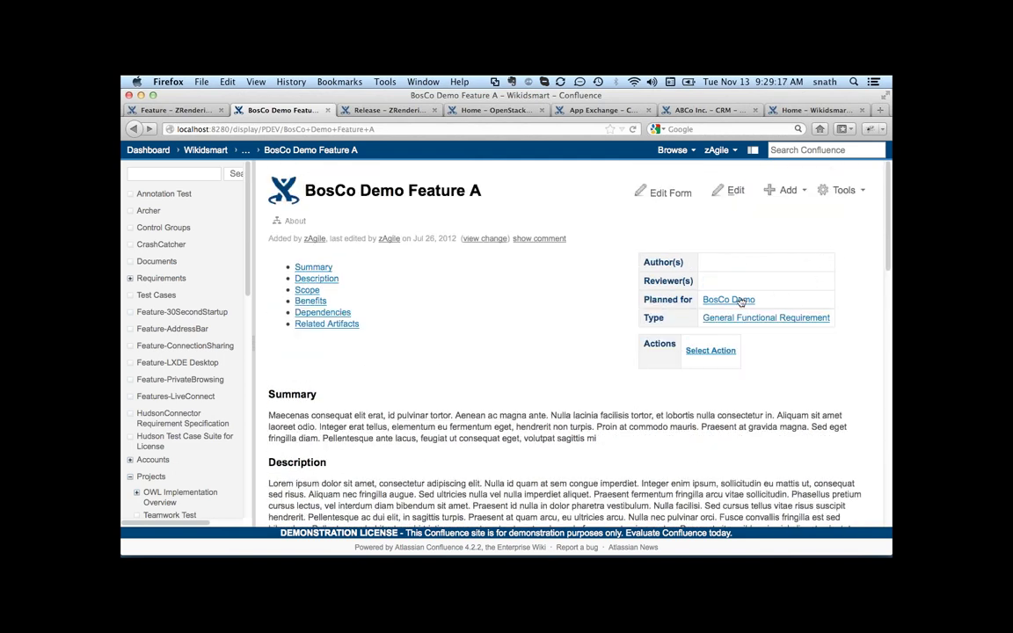
pyautogui.click(723, 351)
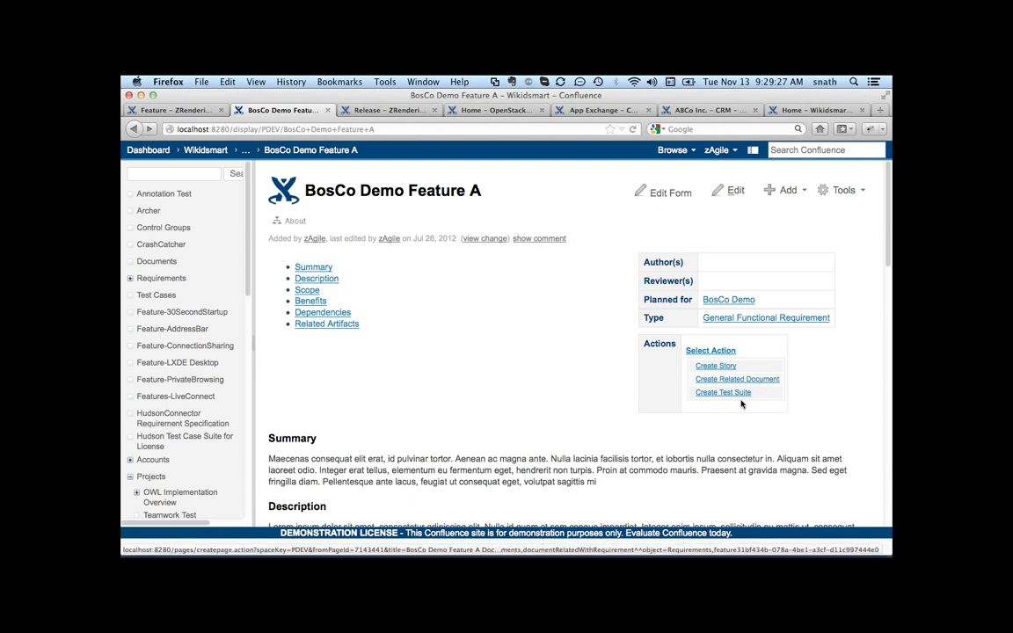
pyautogui.click(728, 351)
pyautogui.scroll(-5, 569, 439)
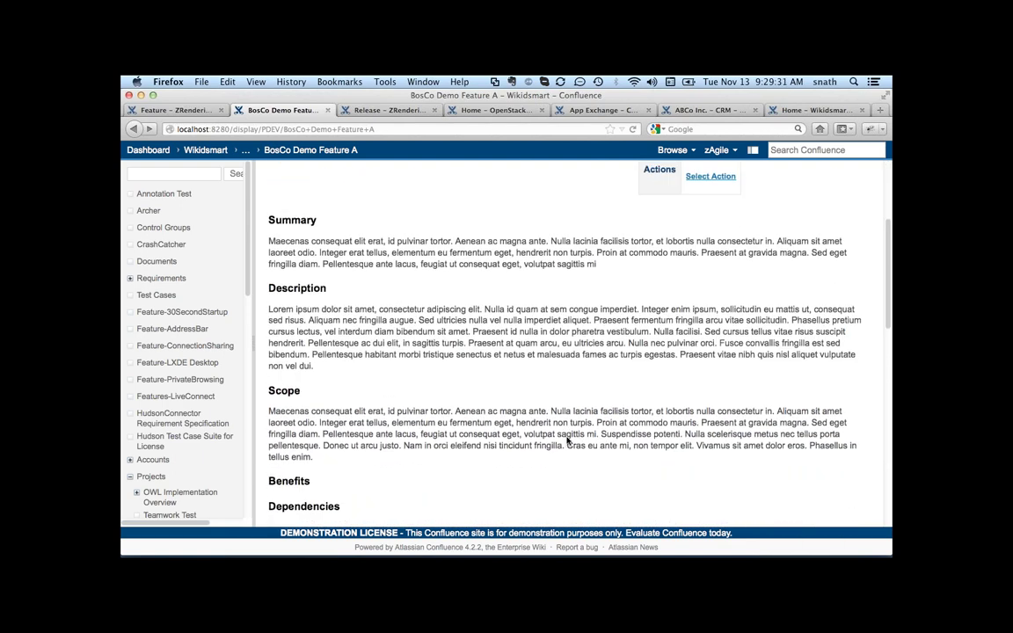
pyautogui.scroll(5, 567, 440)
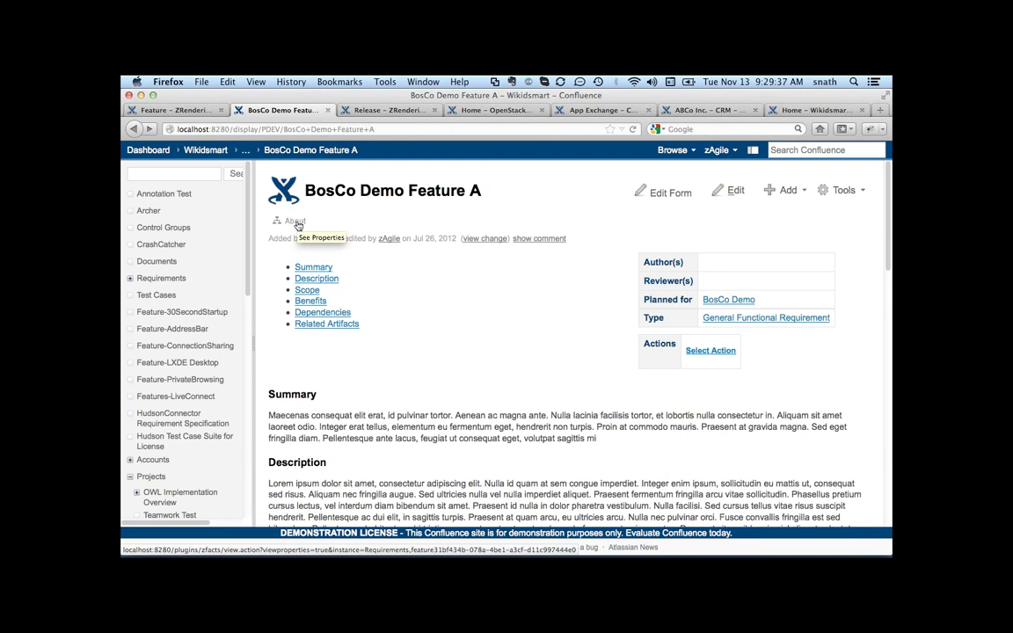
# View the feature's rendered properties and examine its related artifacts, assigned tasks, reported bugs, check-in activity and test execution history
pyautogui.click(296, 222)
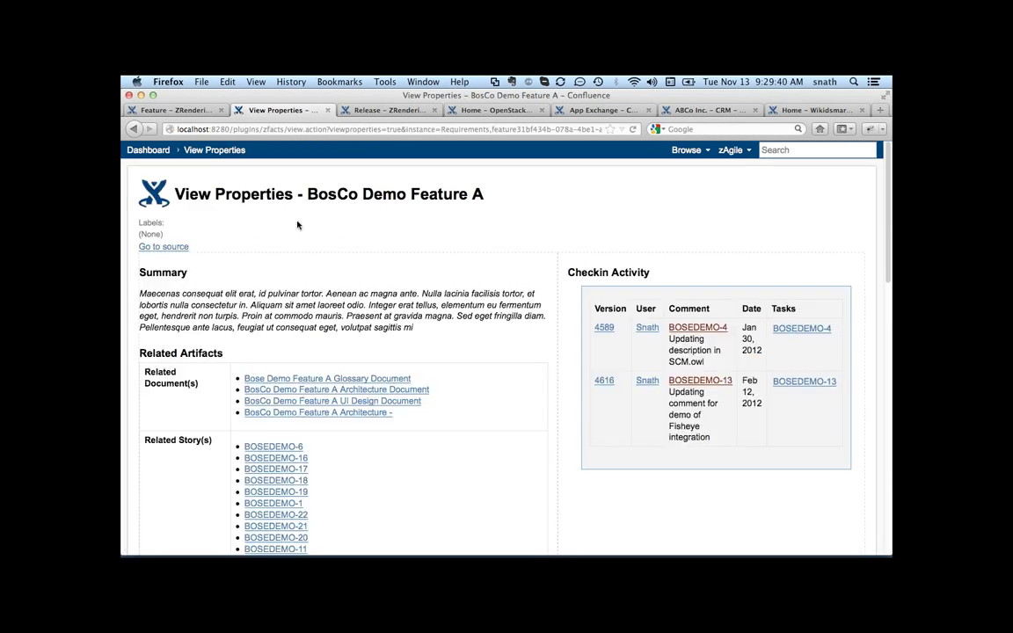
pyautogui.scroll(-2, 620, 369)
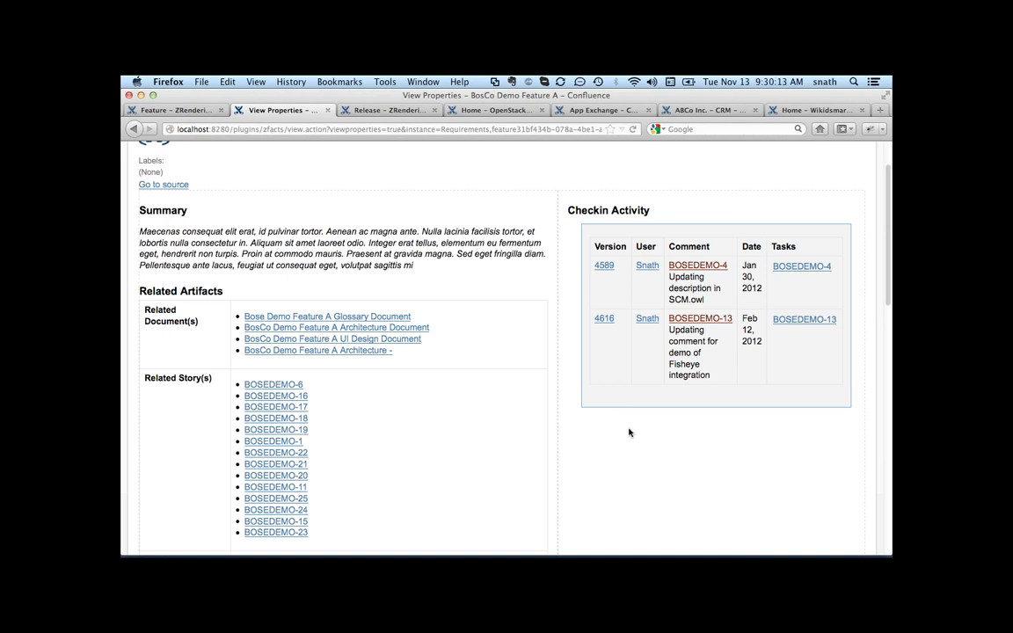
pyautogui.scroll(-3, 629, 431)
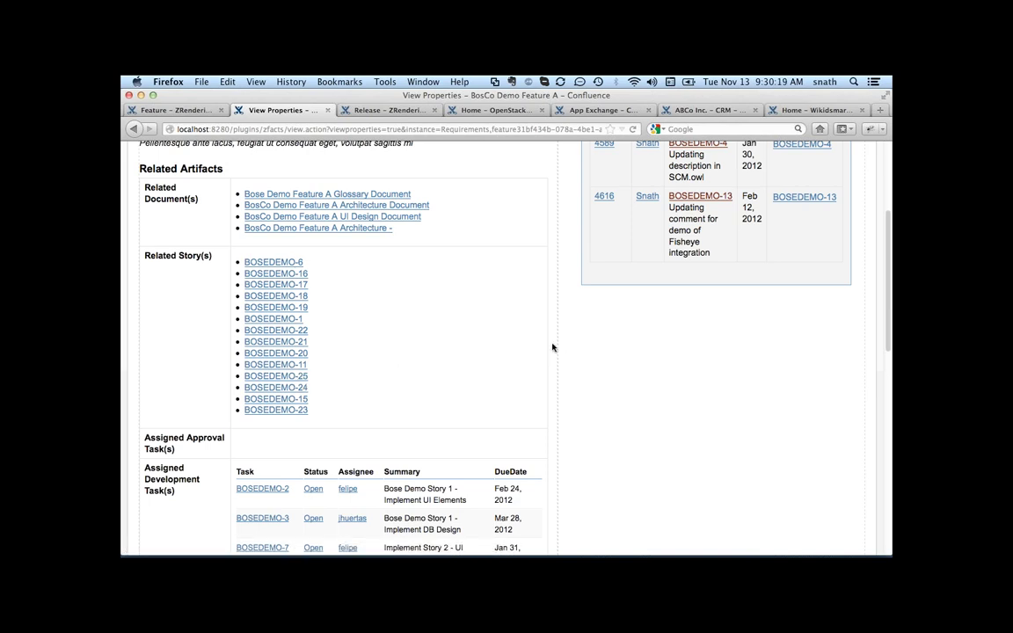
pyautogui.scroll(-5, 602, 356)
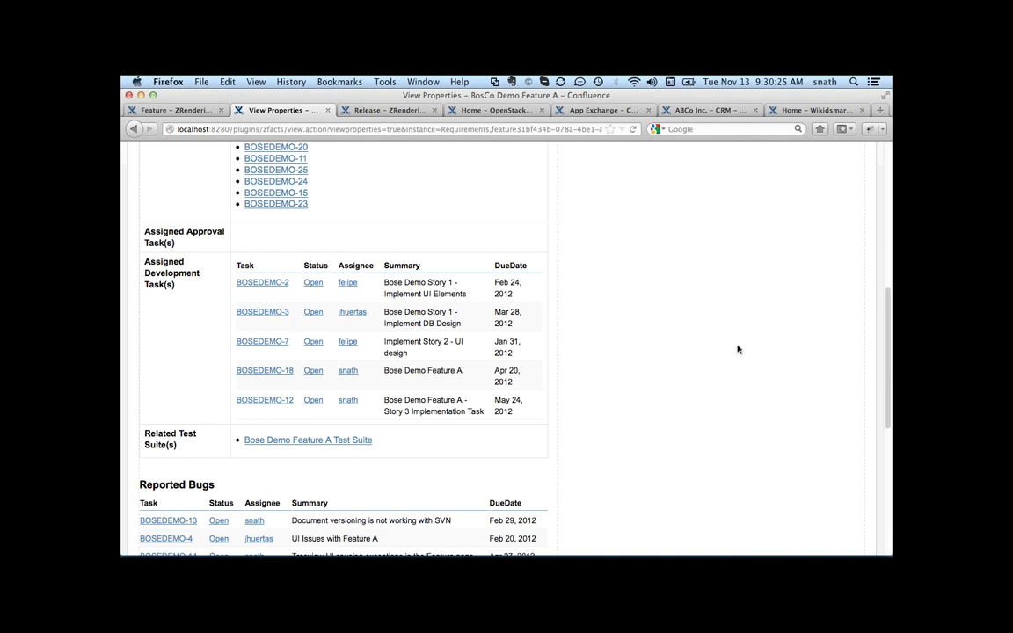
pyautogui.scroll(-5, 739, 349)
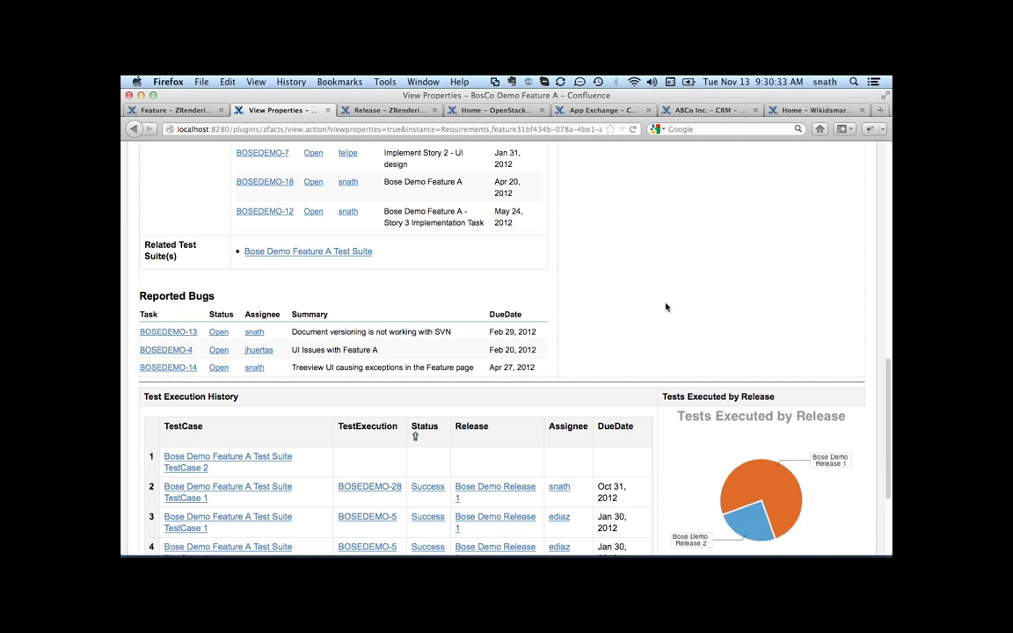
pyautogui.scroll(-5, 666, 307)
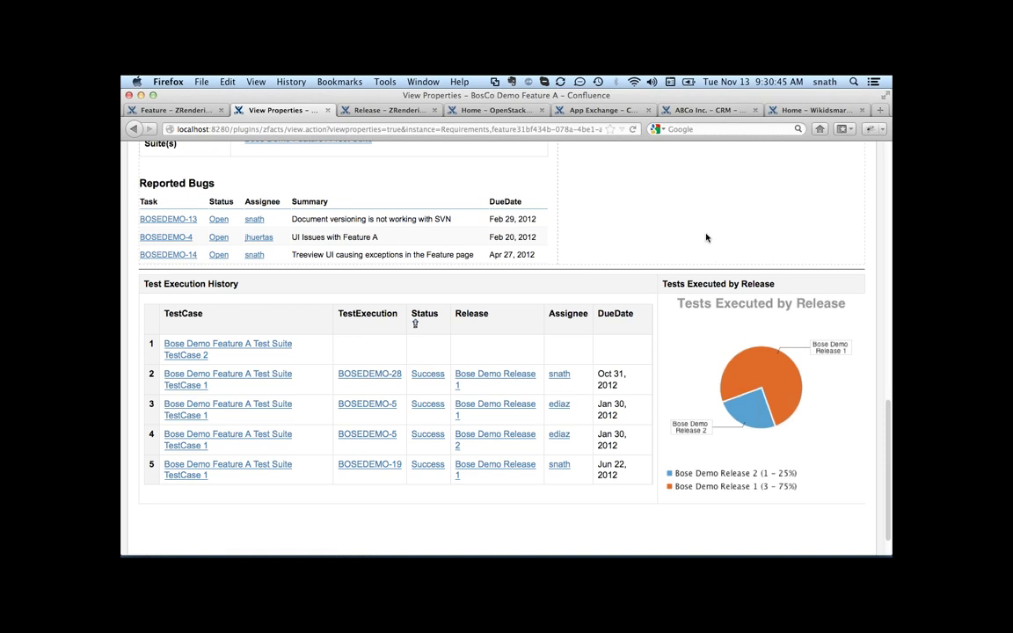
pyautogui.scroll(20, 706, 238)
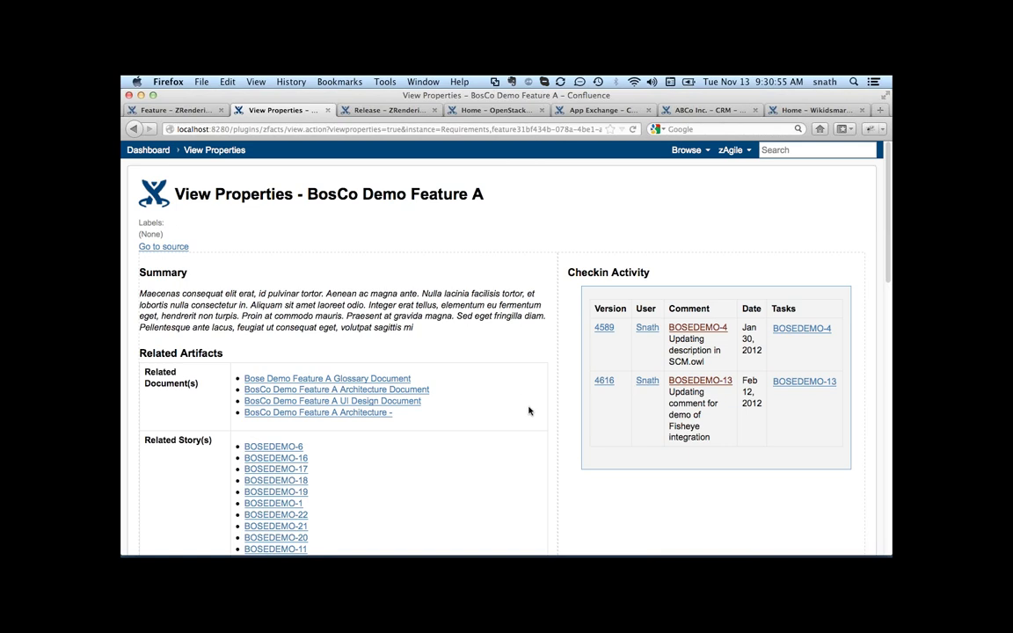
# Open Bose Demo Feature A Test Suite TestCase 2 from the test execution history and examine its properties and execution charts
pyautogui.scroll(-8, 529, 411)
pyautogui.scroll(-5, 528, 411)
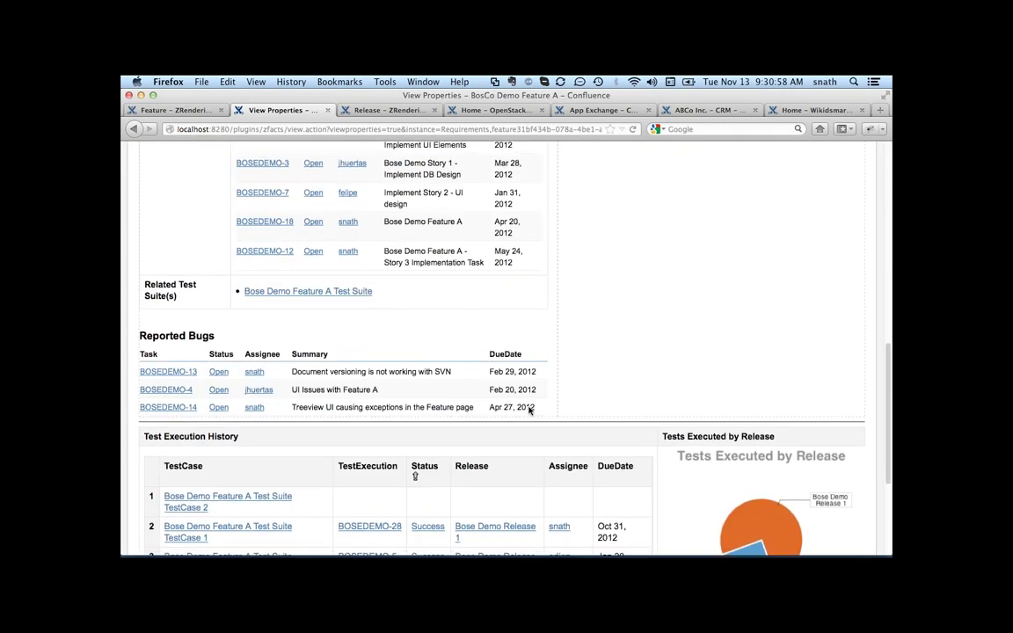
pyautogui.scroll(-4, 529, 411)
pyautogui.click(198, 365)
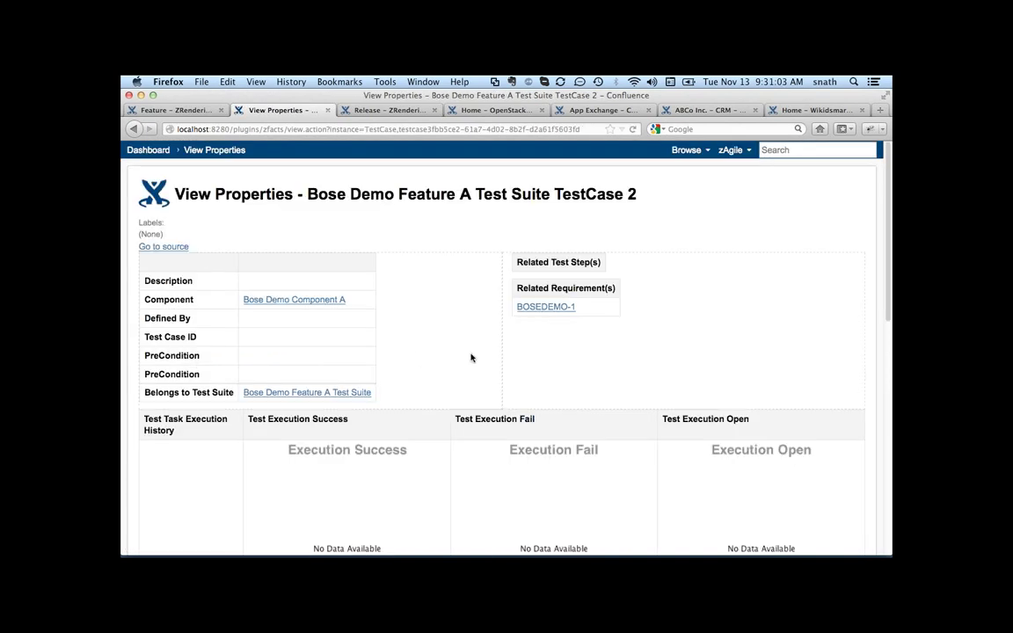
pyautogui.scroll(-1, 461, 356)
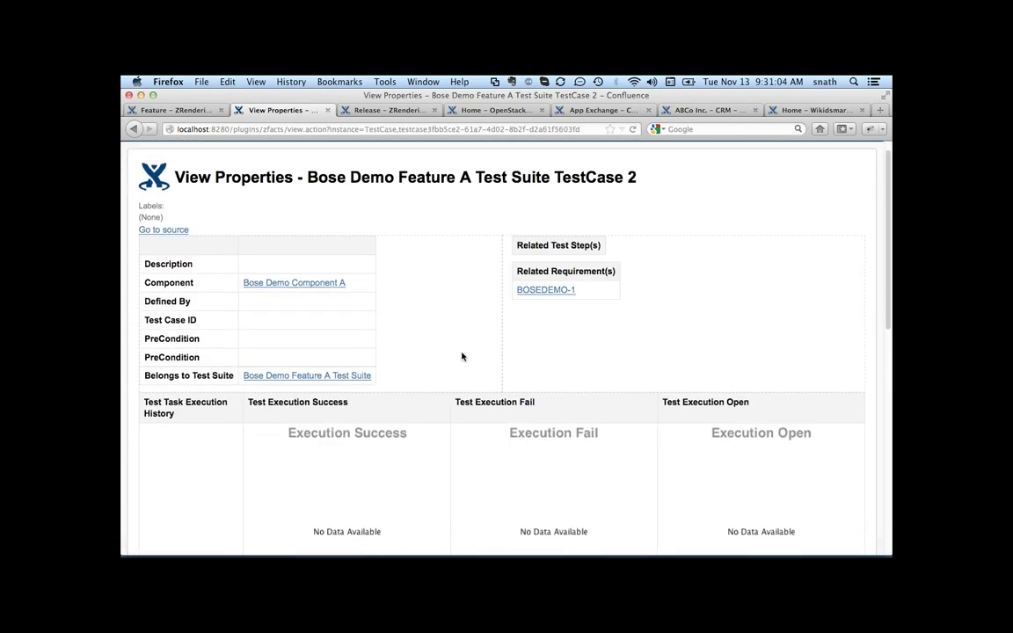
pyautogui.scroll(-1, 462, 356)
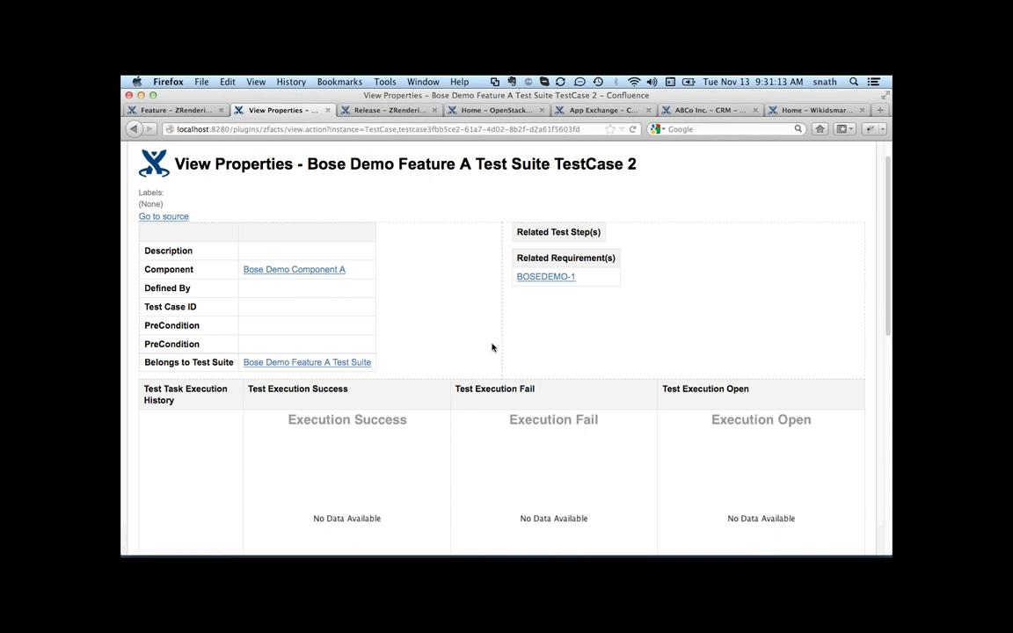
pyautogui.scroll(-3, 493, 348)
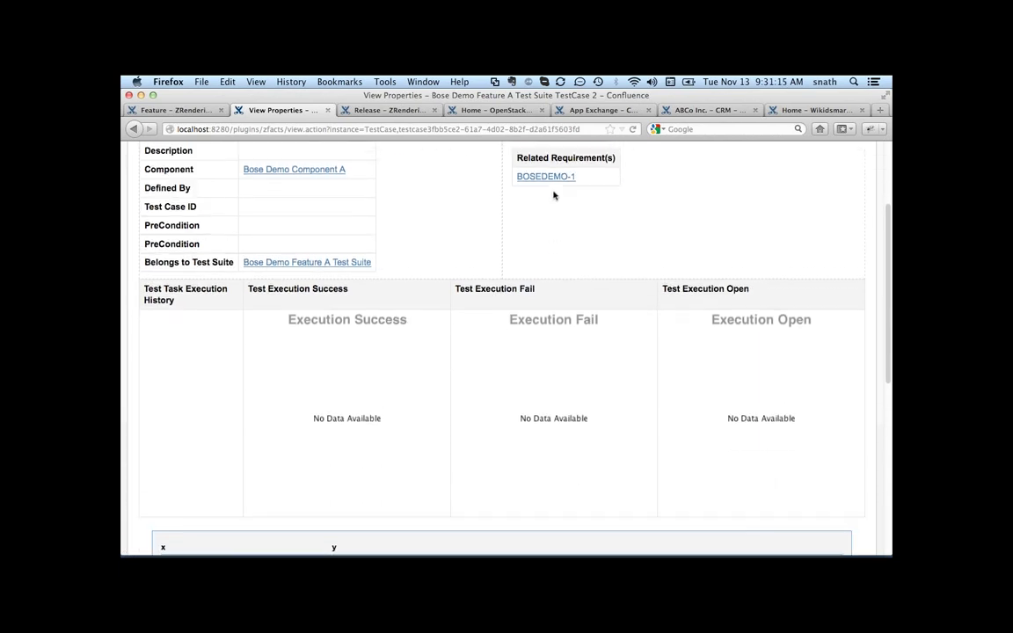
pyautogui.scroll(-2, 543, 413)
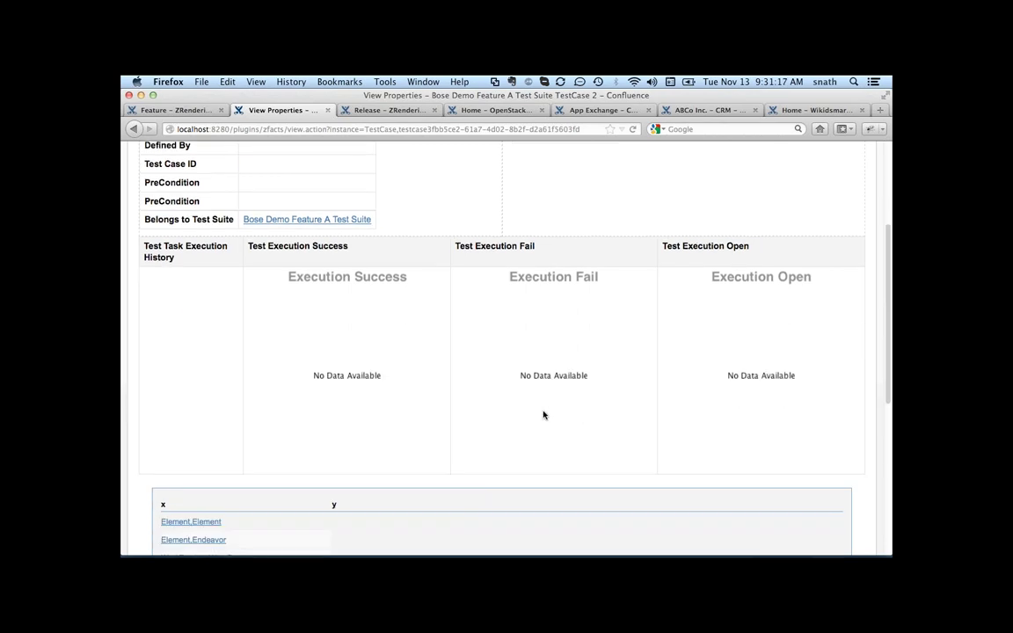
pyautogui.scroll(4, 509, 301)
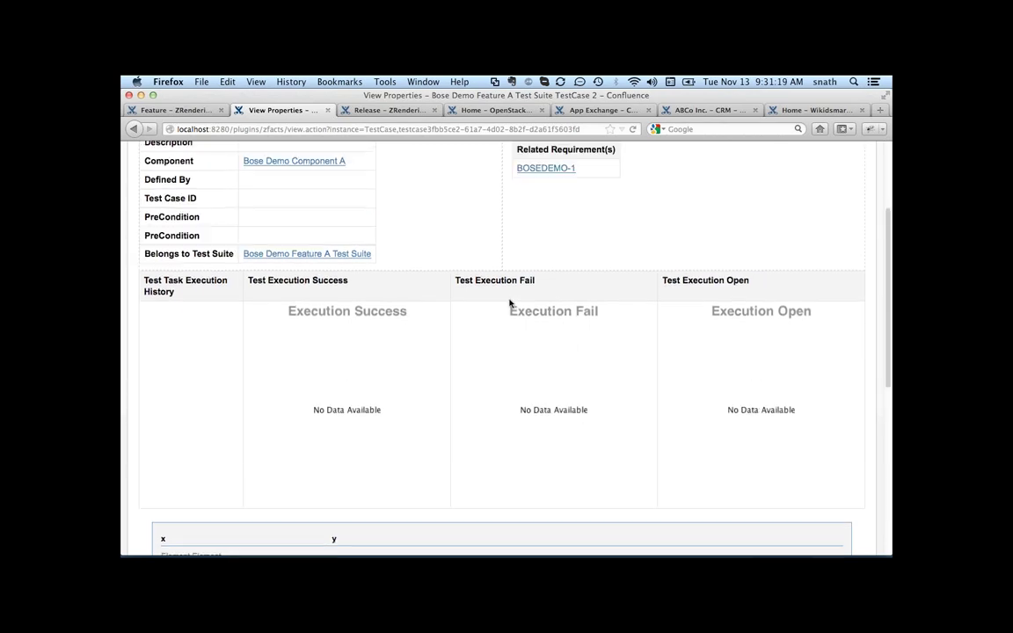
# Try to open the test case's related requirement BOSEDEMO-1, and return to the test case's properties page
pyautogui.click(543, 278)
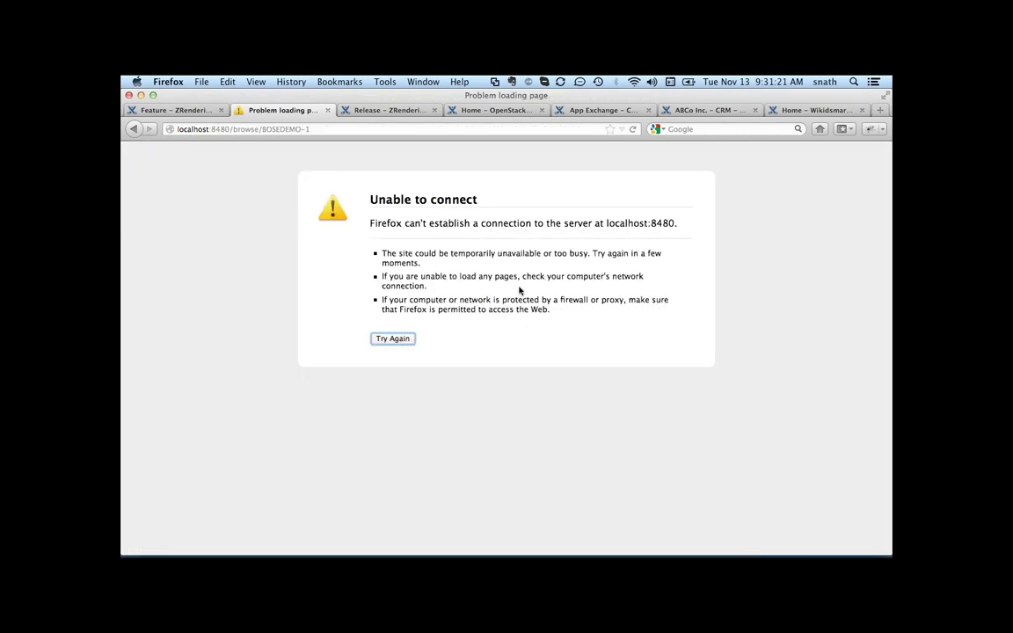
pyautogui.click(133, 129)
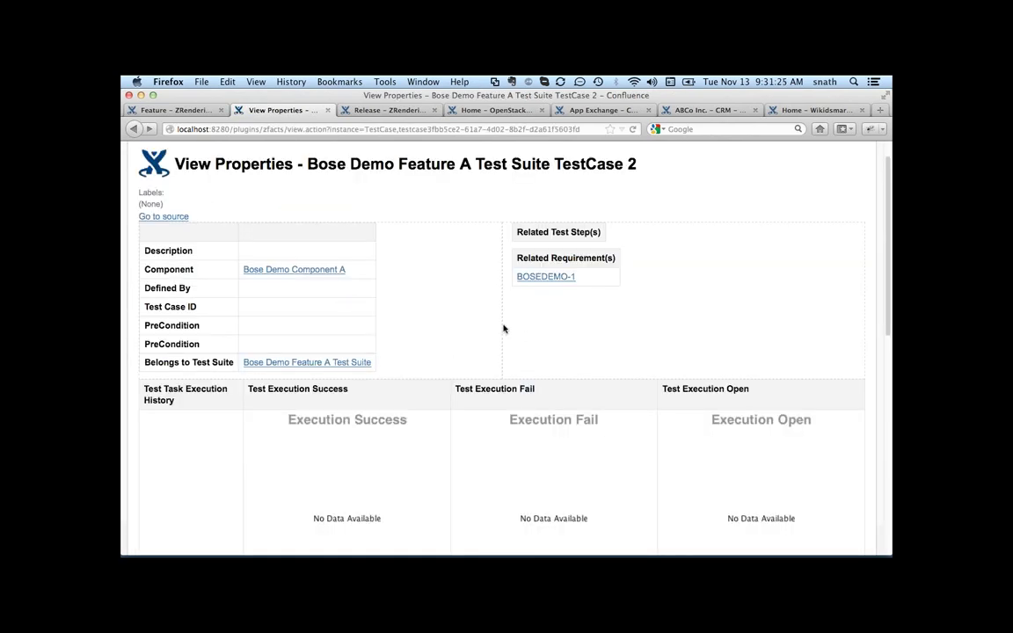
pyautogui.scroll(2, 439, 256)
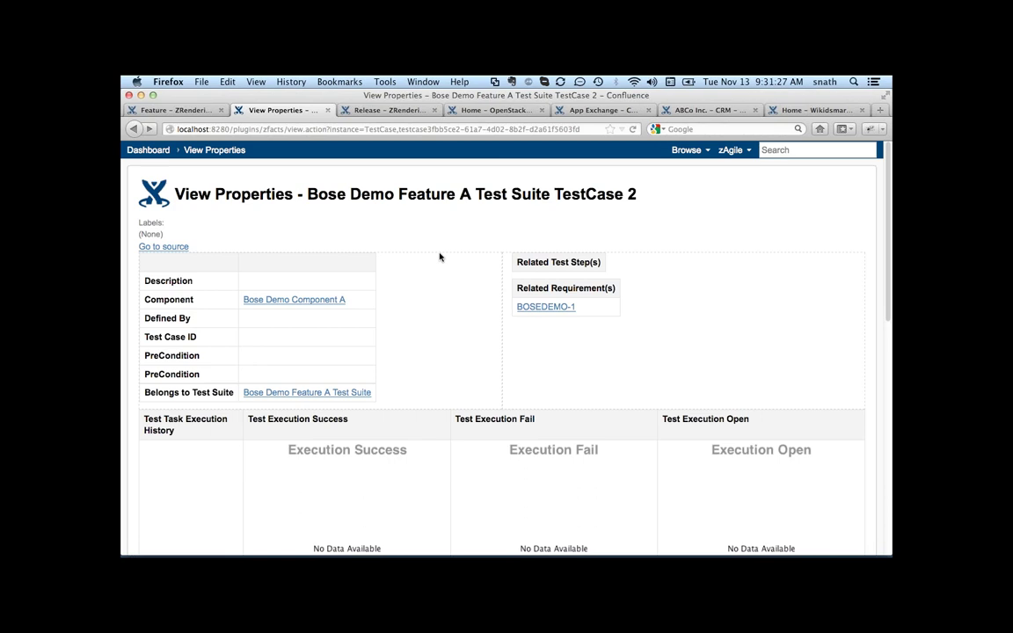
# Examine the Release rendering template's action items, task and test charts, requirements tables and bug sections
pyautogui.click(397, 111)
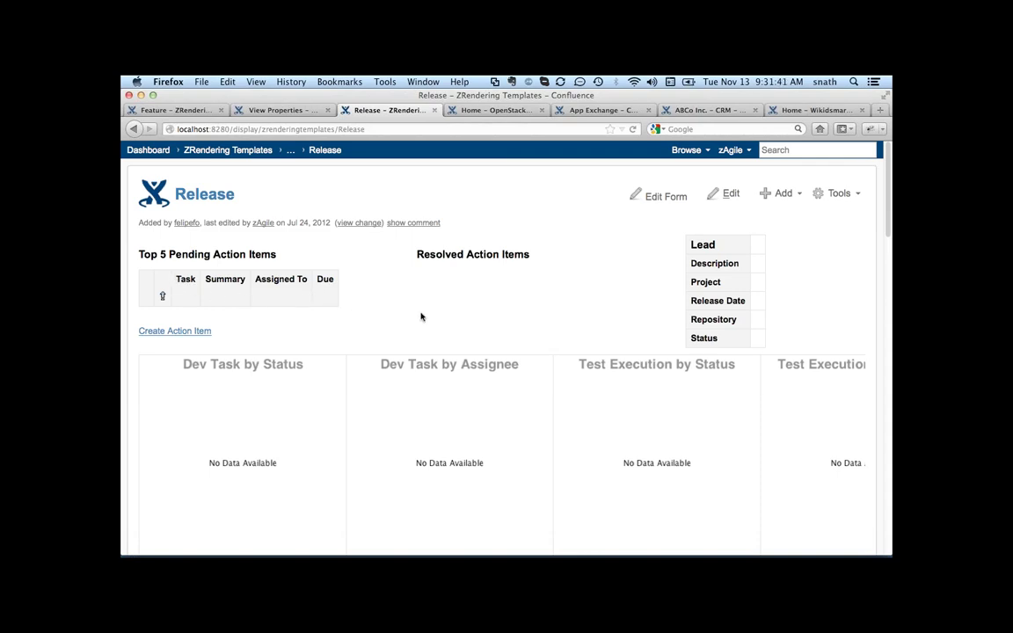
pyautogui.scroll(-1, 421, 317)
pyautogui.scroll(-2, 421, 317)
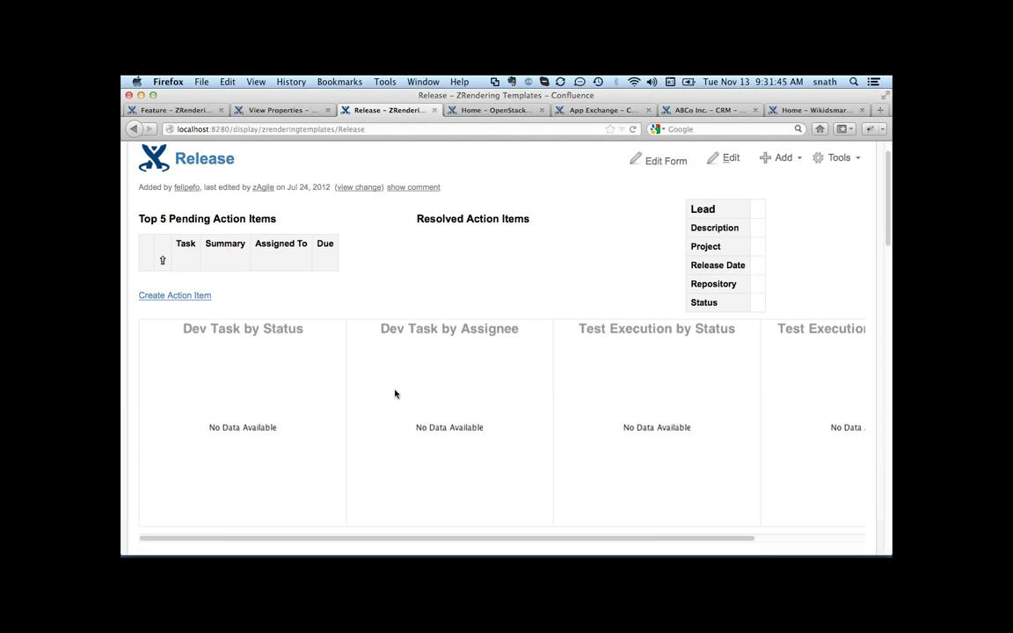
pyautogui.scroll(-10, 603, 369)
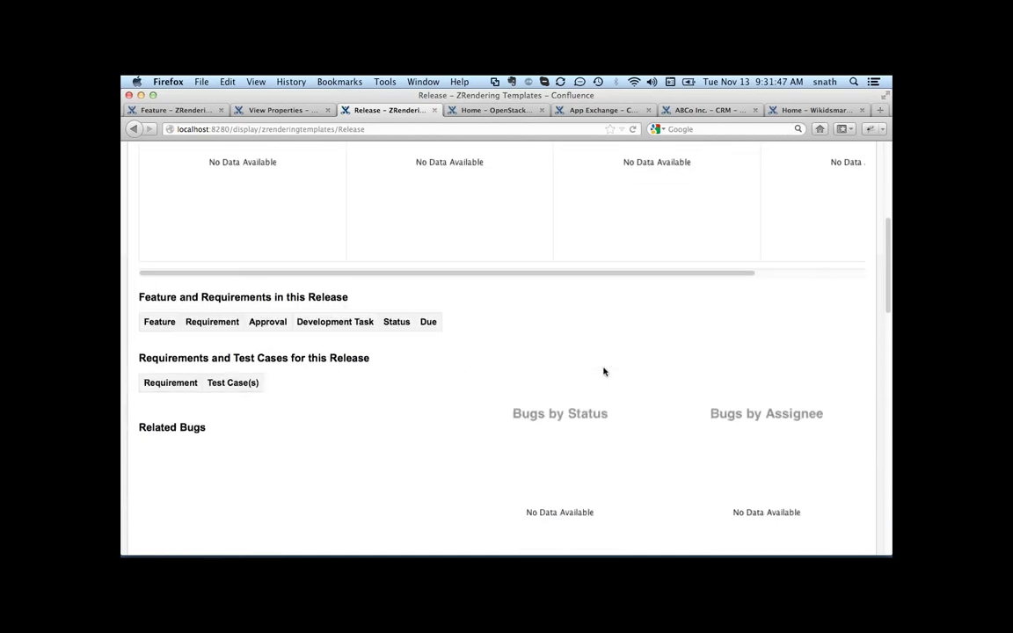
pyautogui.scroll(-4, 405, 430)
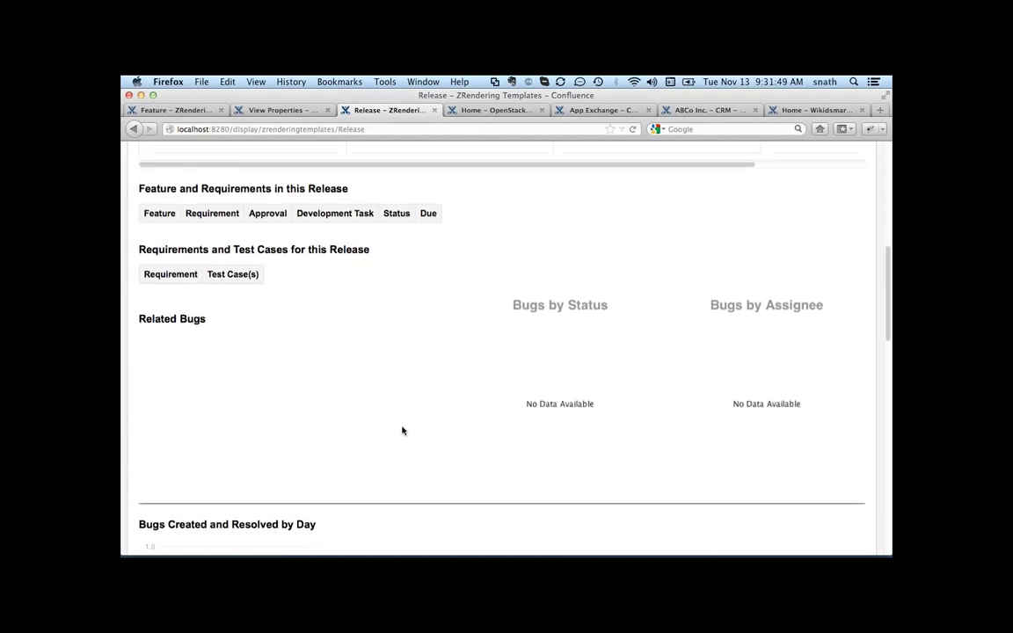
pyautogui.scroll(15, 402, 431)
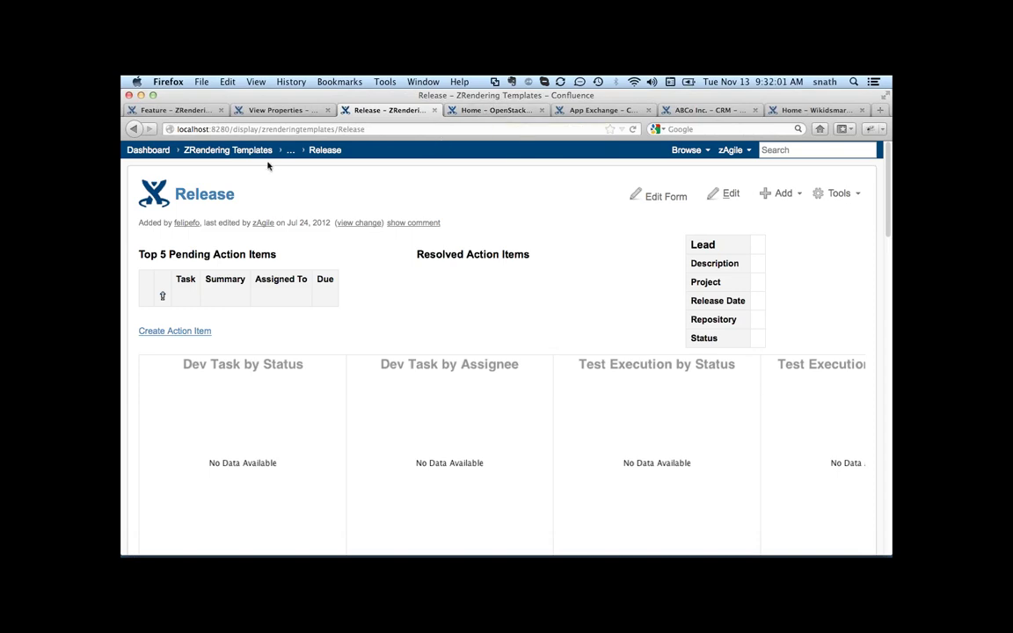
# Go to the Wikidsmart space's Projects page and view the release dashboard of Bose Demo Release 1
pyautogui.click(823, 111)
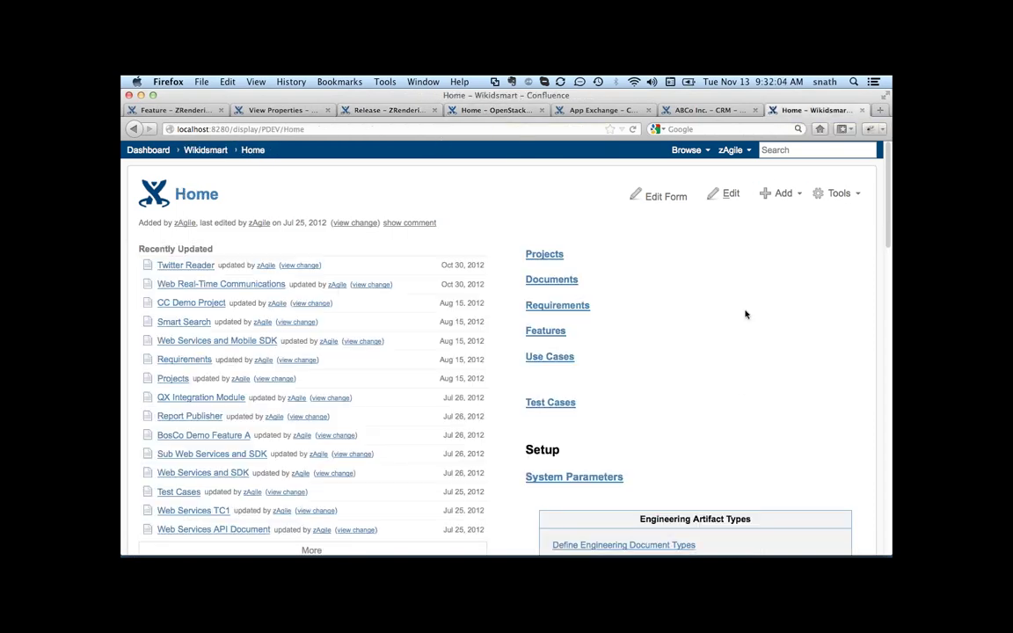
pyautogui.click(544, 255)
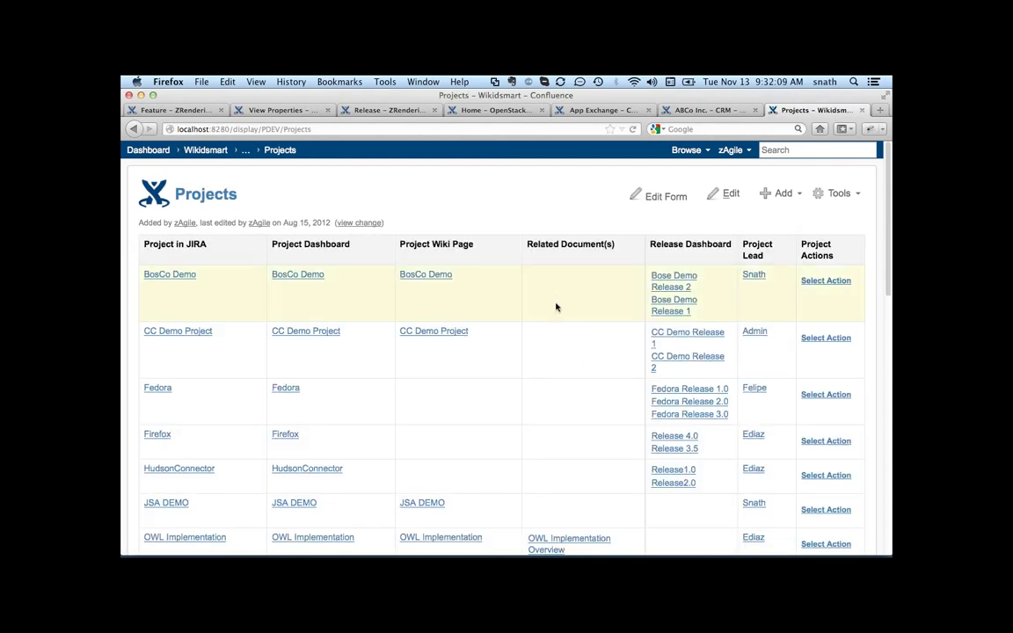
pyautogui.scroll(-3, 577, 413)
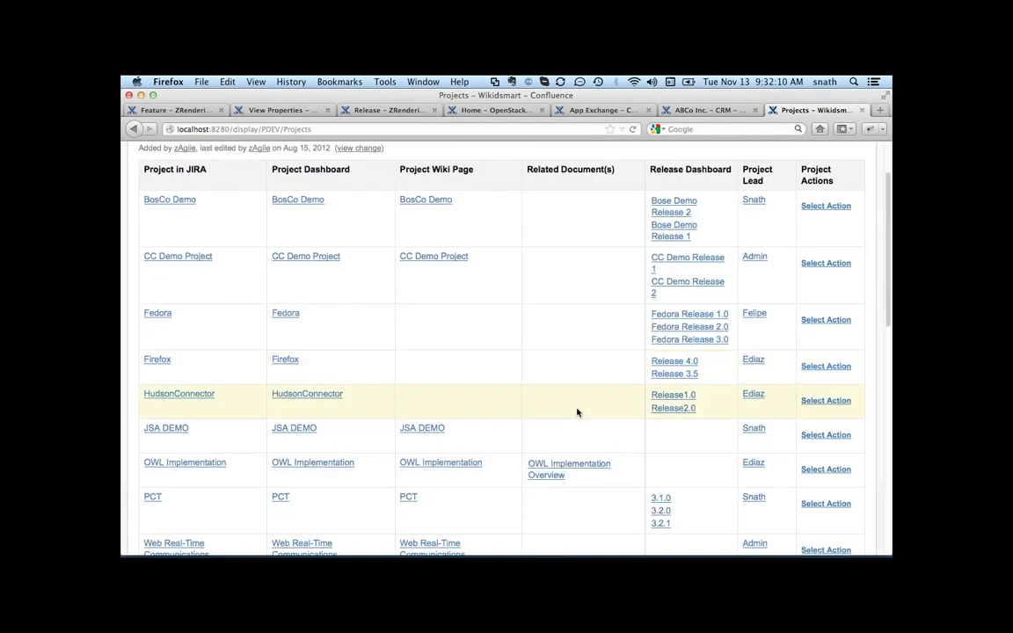
pyautogui.click(674, 236)
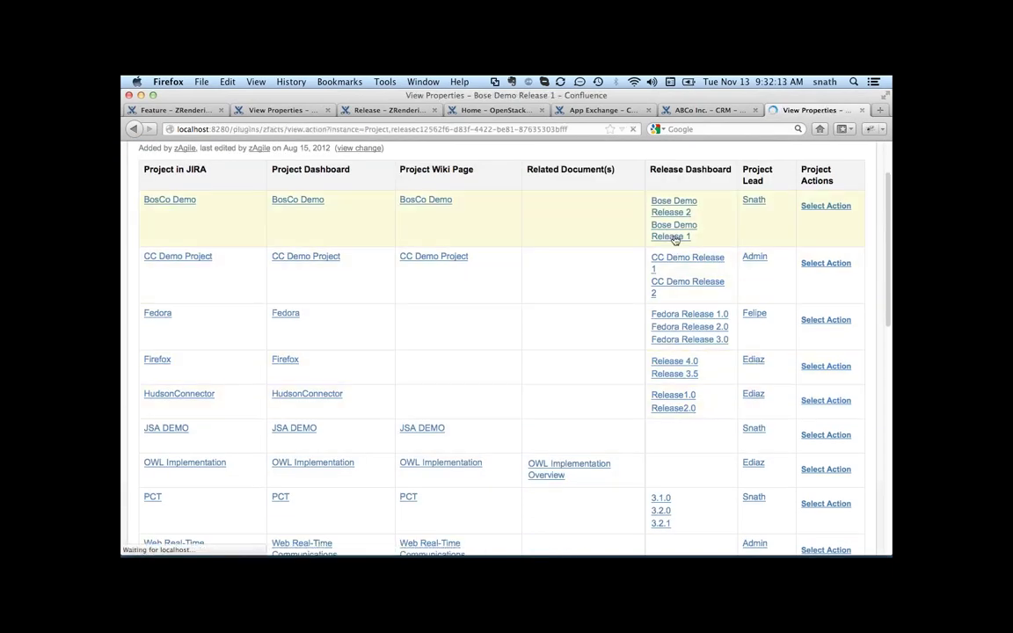
pyautogui.scroll(-3, 490, 384)
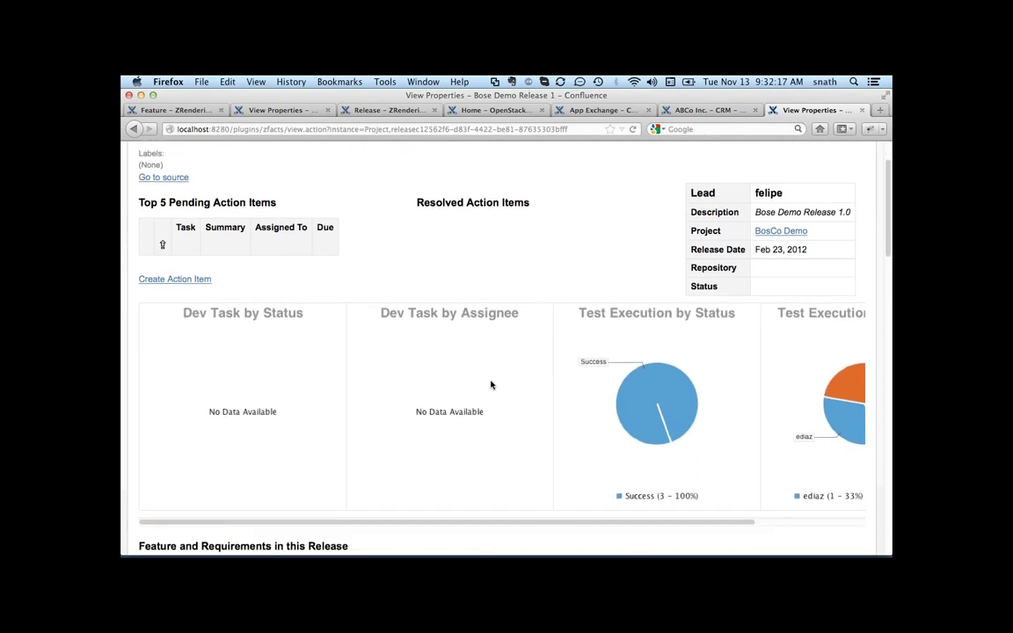
# Return to the Projects list and open the release dashboard of Wikidsmart Rel 2.0
pyautogui.click(133, 129)
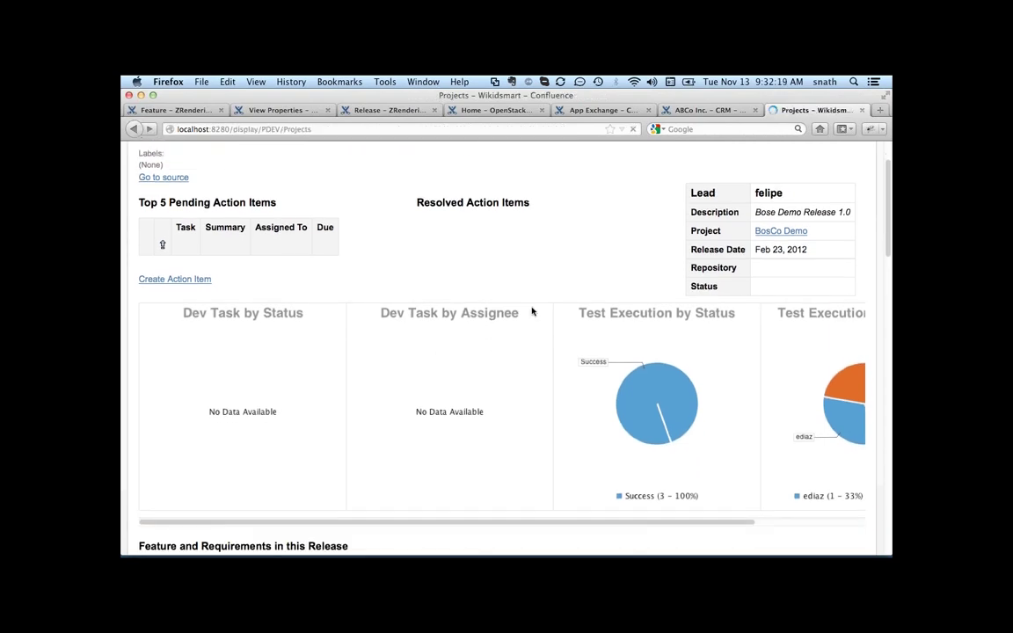
pyautogui.scroll(-5, 751, 446)
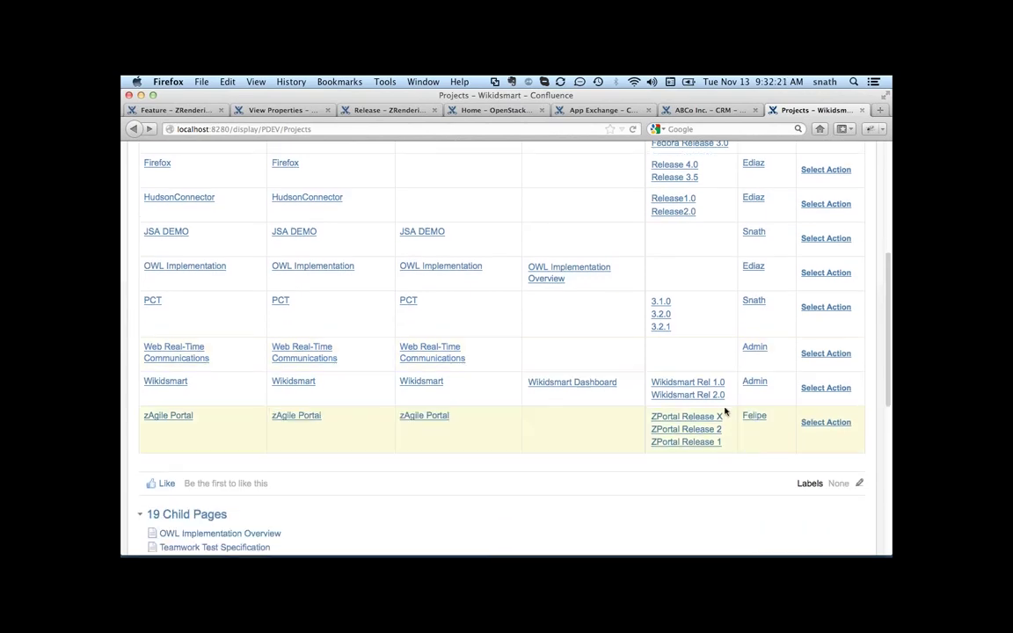
pyautogui.click(710, 399)
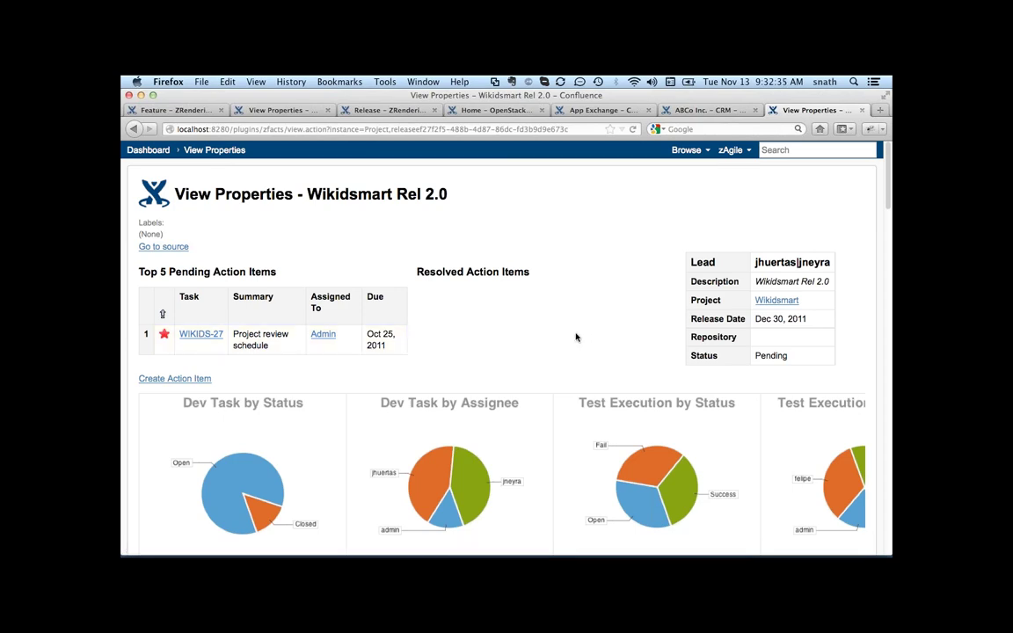
# Examine the Wikidsmart Rel 2.0 dashboard's action items, task and test charts, requirements and test case tables, and related bugs
pyautogui.scroll(-2, 576, 337)
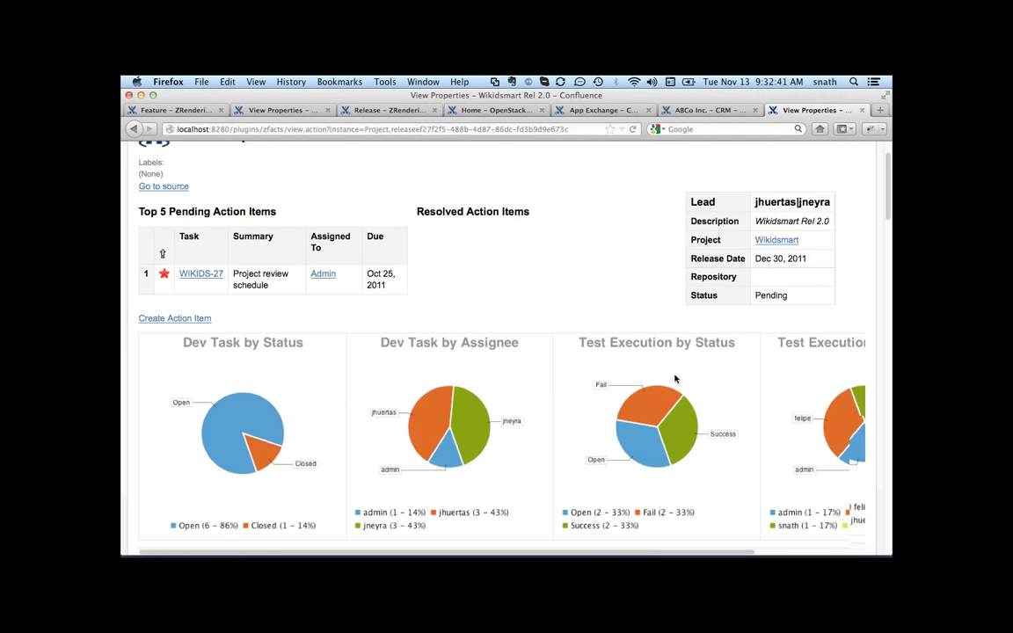
pyautogui.scroll(-1, 675, 379)
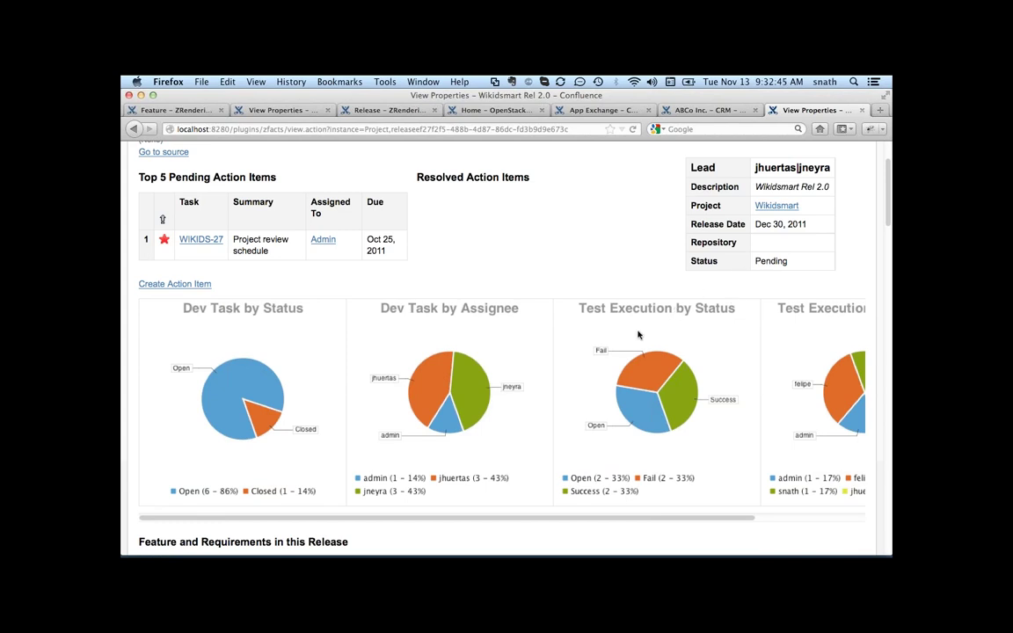
pyautogui.scroll(-3, 573, 297)
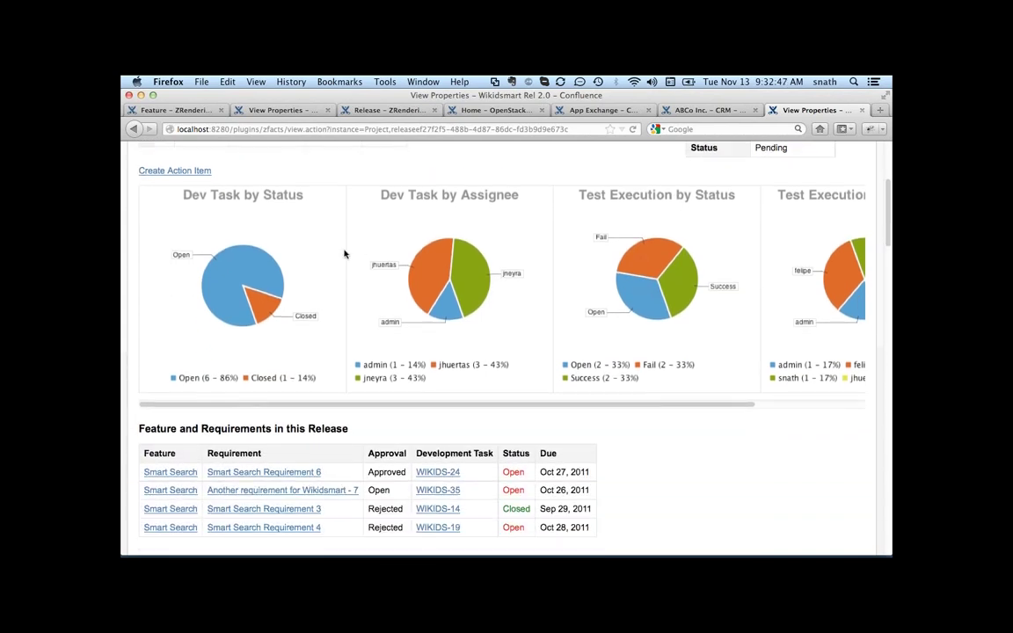
pyautogui.scroll(-1, 705, 317)
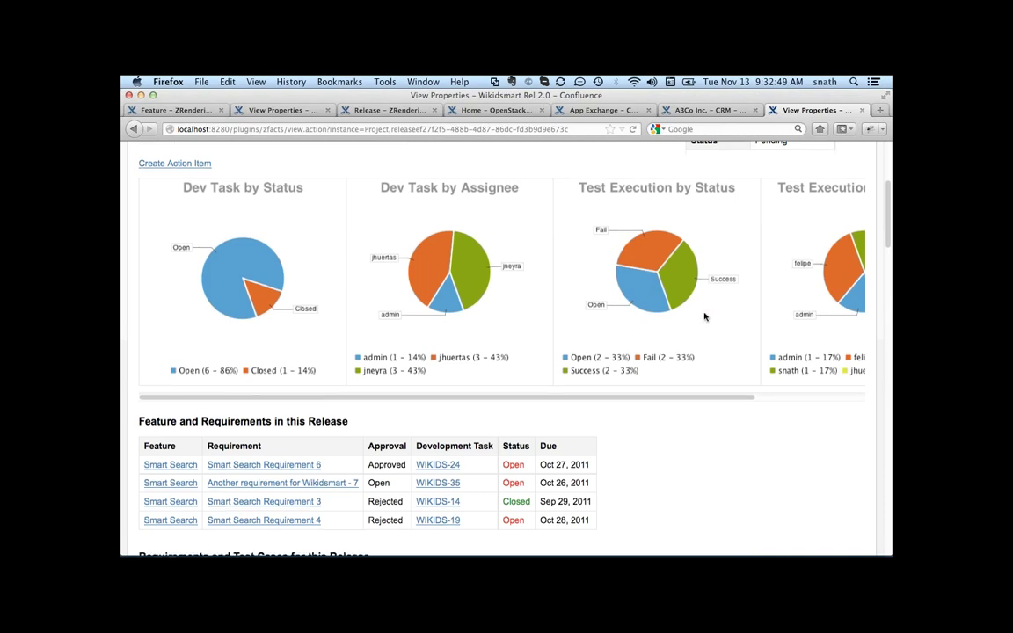
pyautogui.scroll(-4, 705, 317)
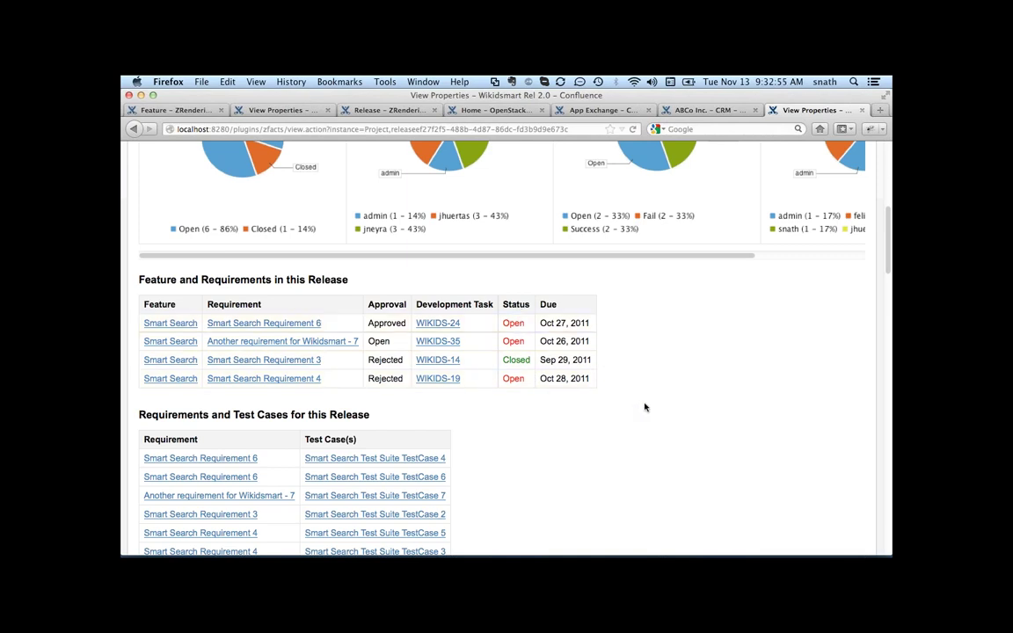
pyautogui.scroll(-3, 645, 408)
pyautogui.scroll(-5, 645, 407)
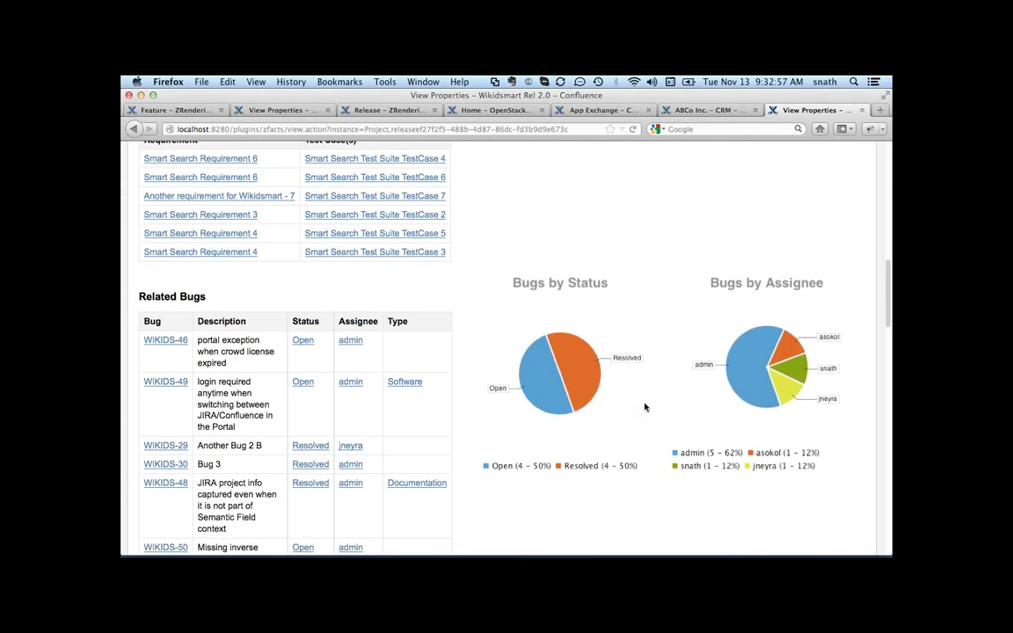
pyautogui.scroll(-2, 645, 407)
pyautogui.scroll(7, 645, 407)
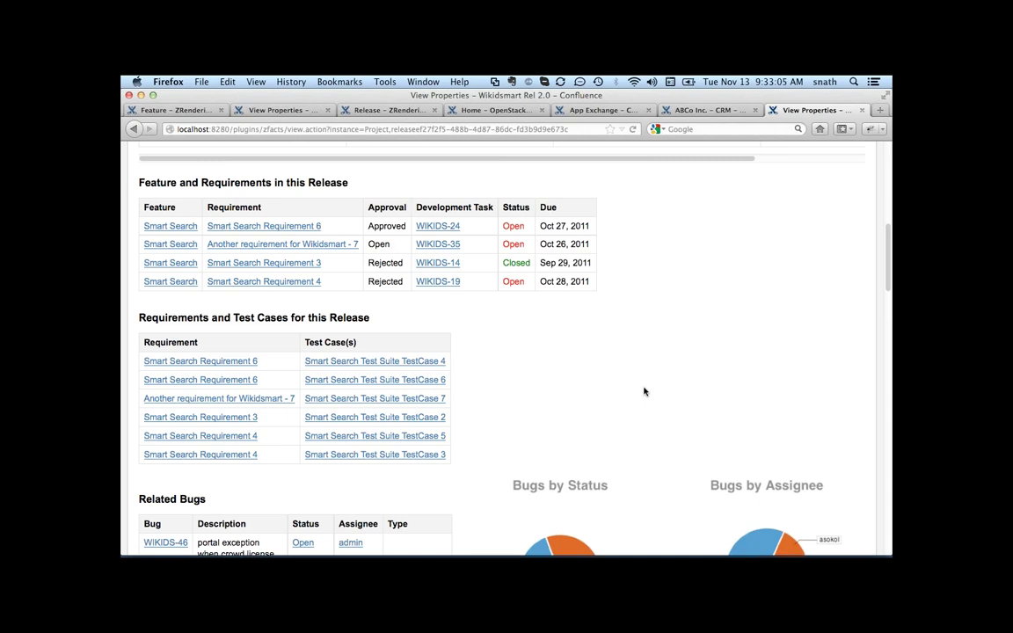
pyautogui.scroll(10, 644, 392)
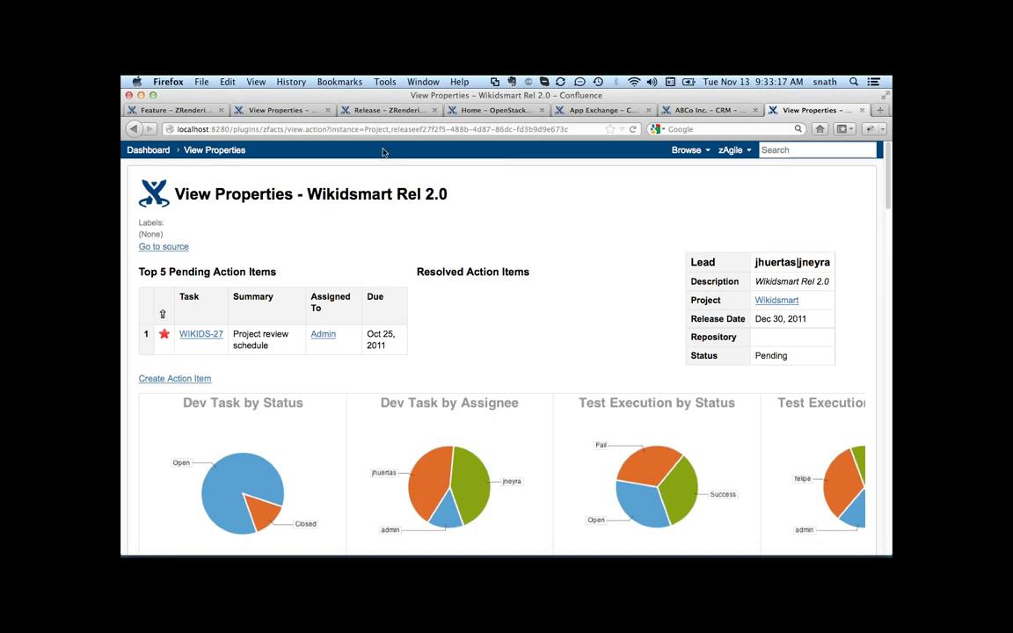
# Switch to the OpenStack space's Home page and view its Daily Commit Activity and Daily Bug Resolution Activity charts
pyautogui.click(493, 111)
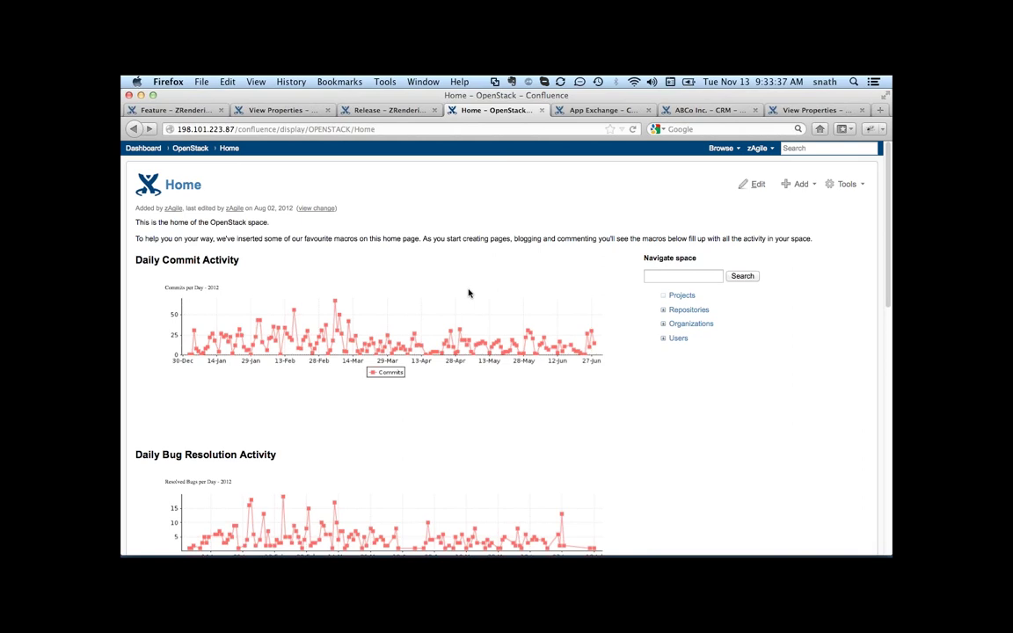
pyautogui.scroll(-2, 303, 405)
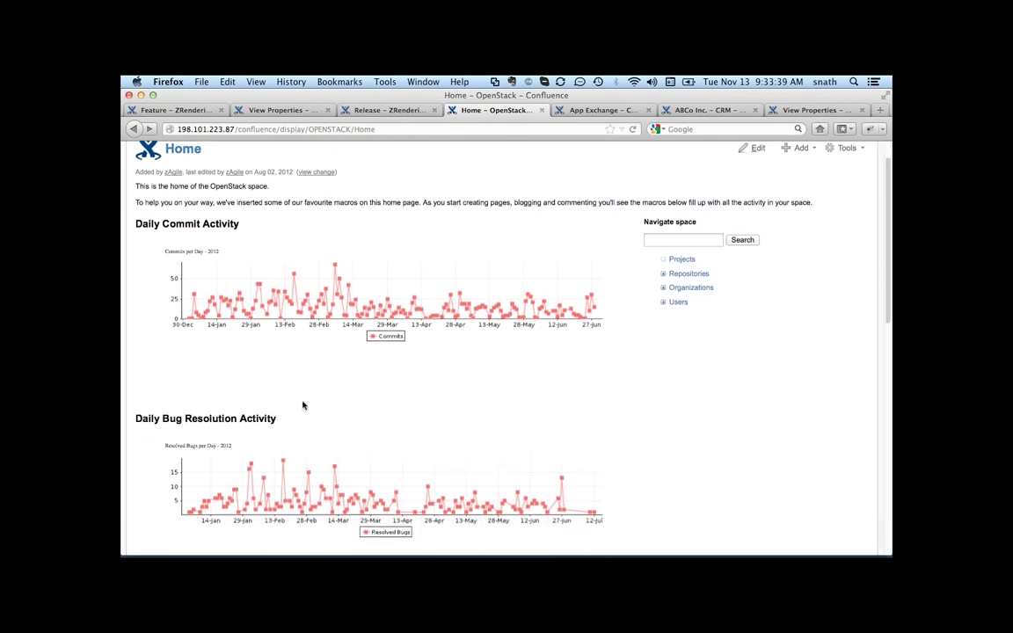
pyautogui.scroll(1, 361, 328)
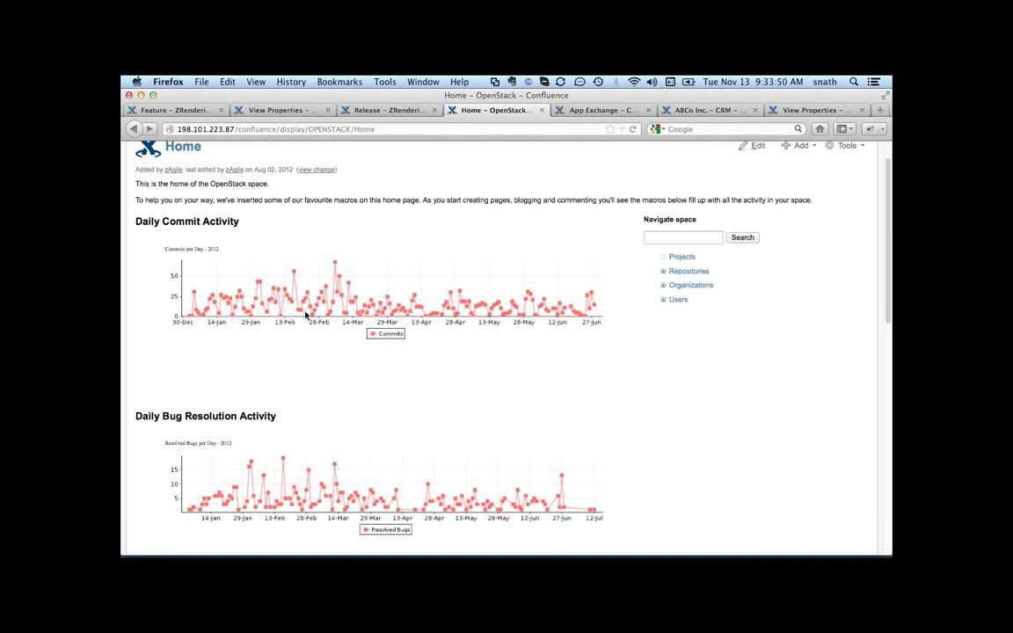
pyautogui.scroll(1, 310, 313)
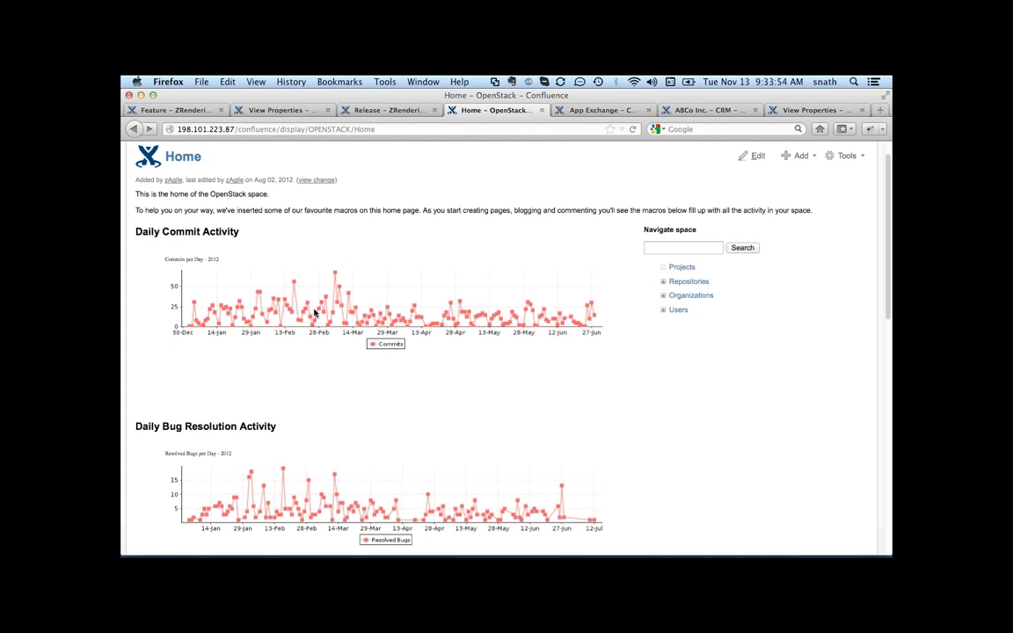
pyautogui.scroll(3, 314, 314)
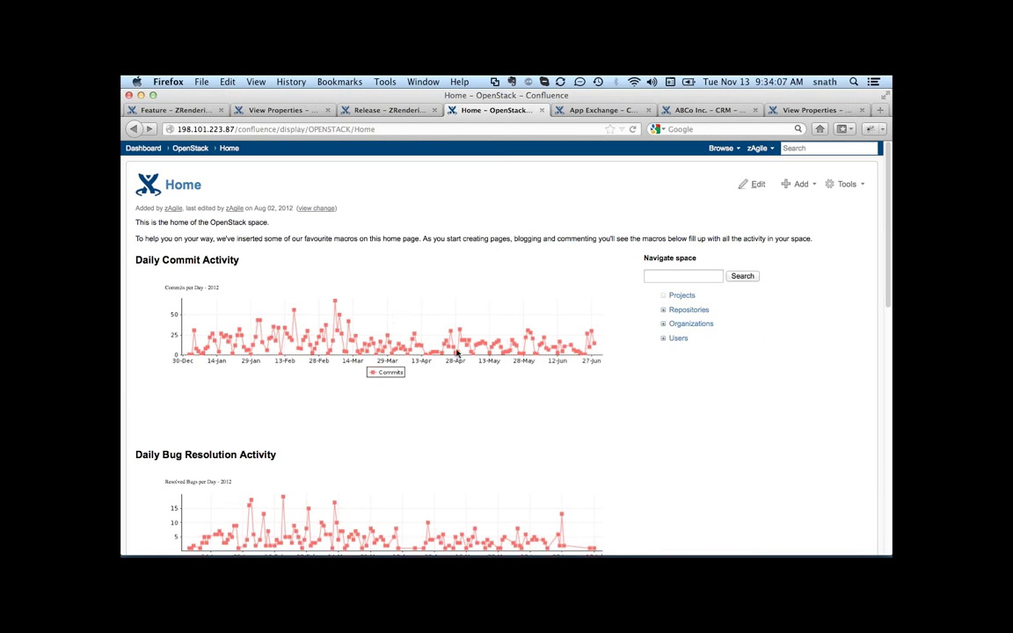
# Open the OpenStack space's Organizations page and look through the organization table and the Organizations Activity - 2012 chart
pyautogui.click(701, 330)
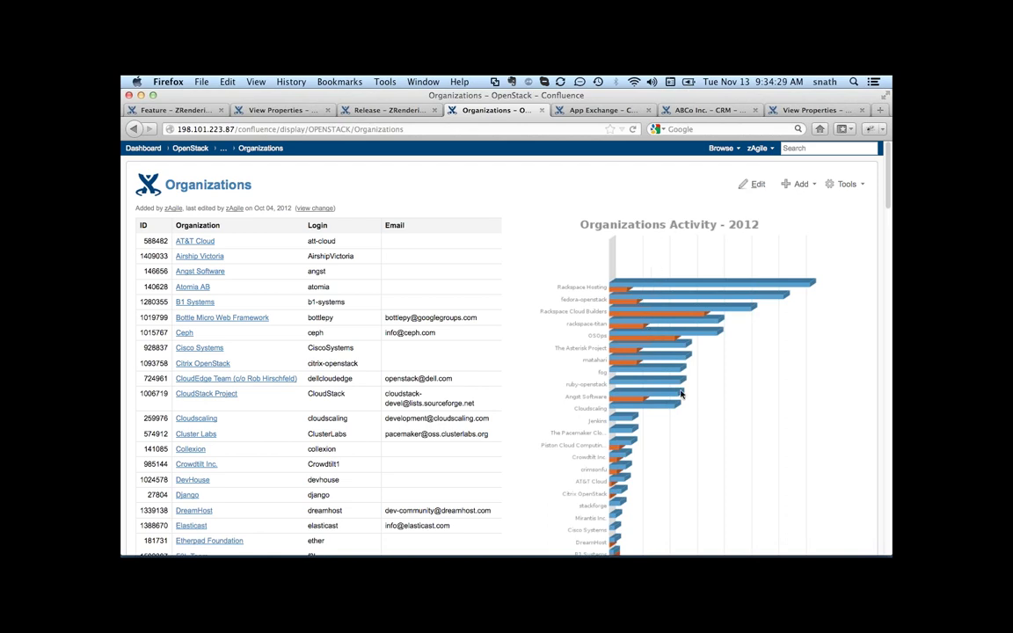
pyautogui.scroll(-2, 687, 412)
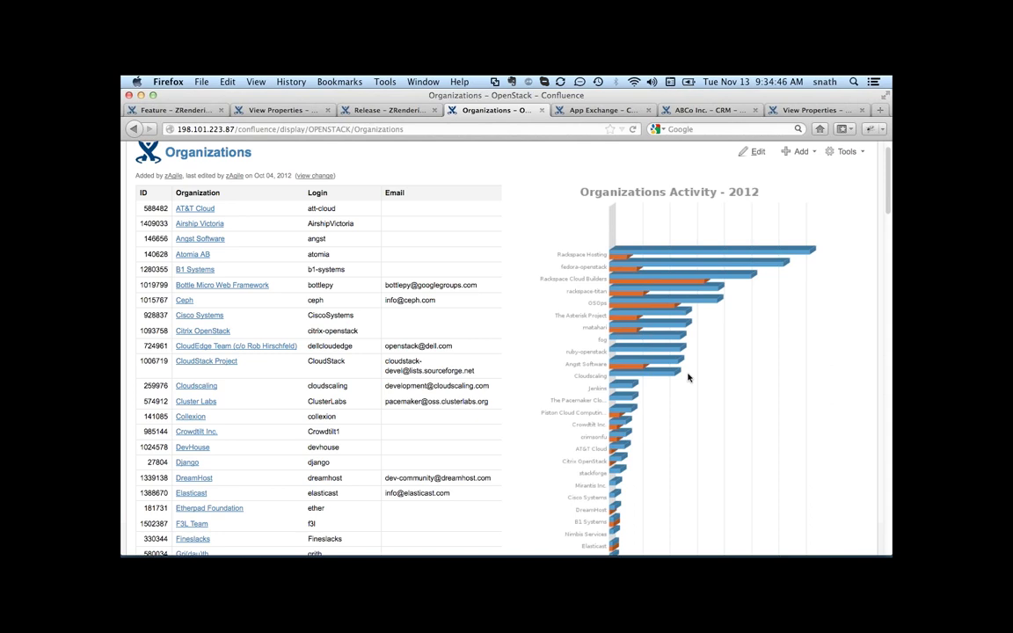
pyautogui.scroll(-10, 688, 377)
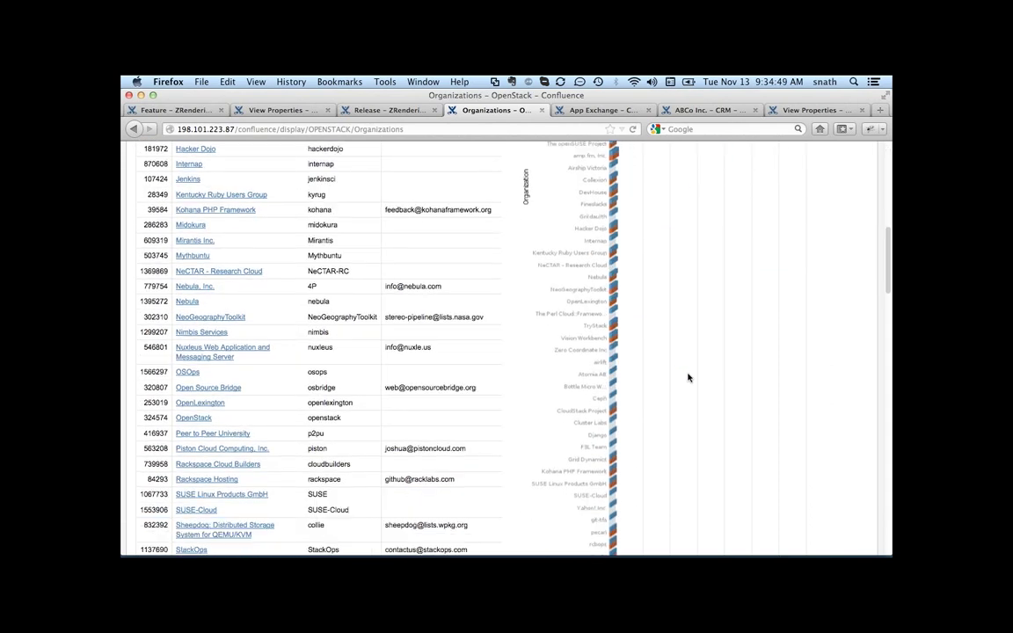
pyautogui.scroll(-6, 688, 377)
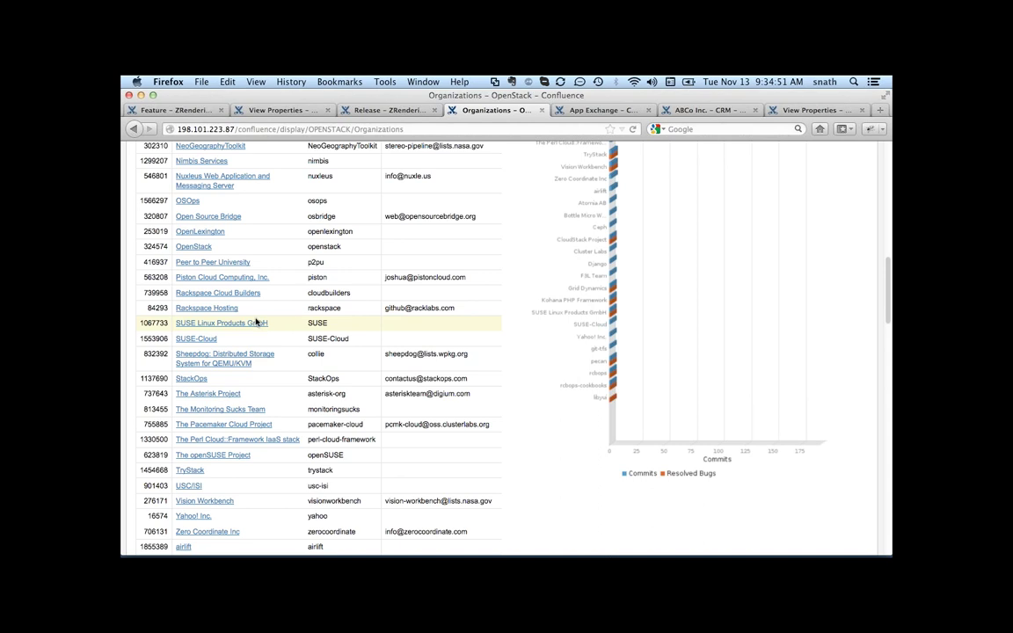
# Open the Rackspace Hosting organization page and review its contributors, commit history, resolved bugs and month activity charts
pyautogui.click(207, 309)
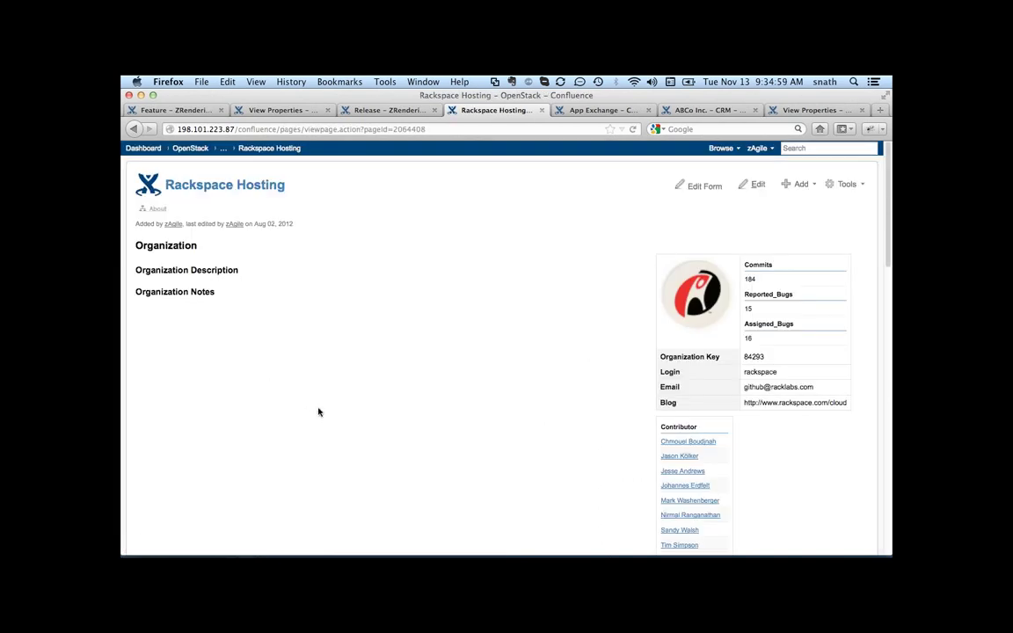
pyautogui.scroll(-1, 319, 411)
pyautogui.scroll(-3, 318, 411)
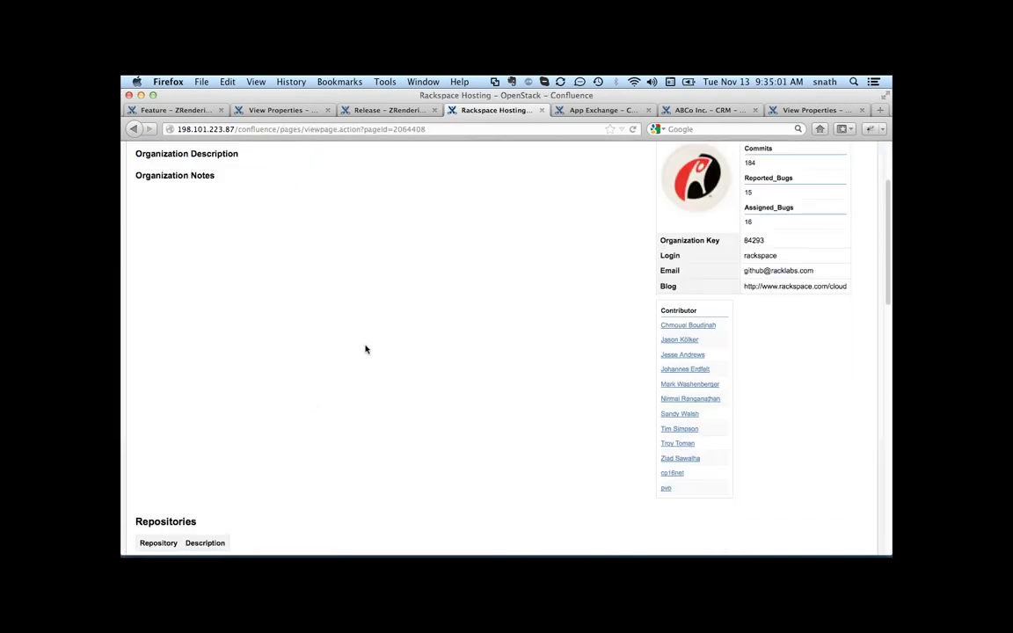
pyautogui.scroll(2, 365, 349)
pyautogui.scroll(-5, 579, 456)
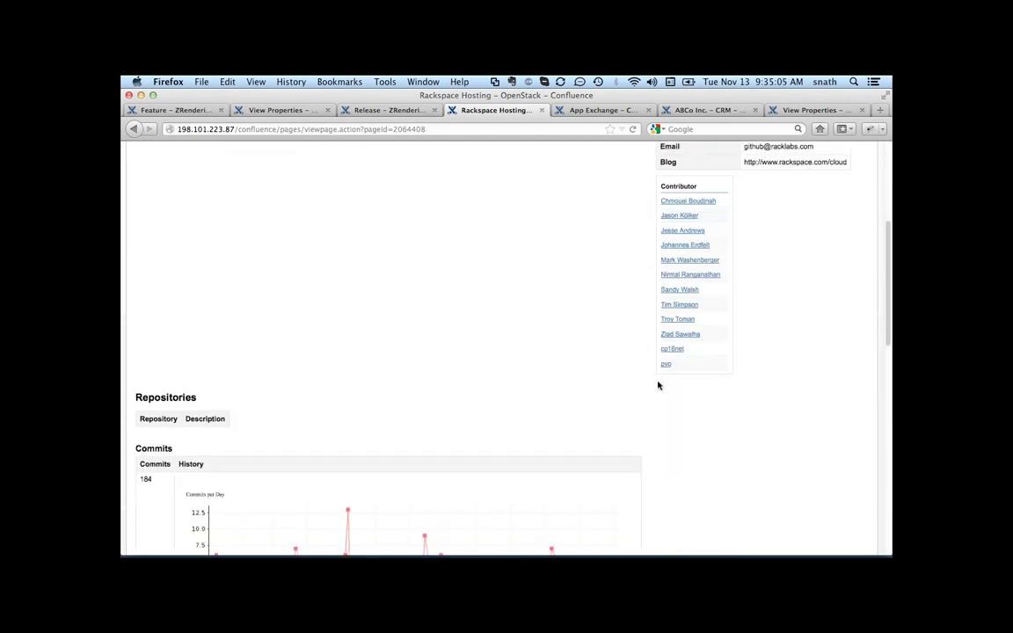
pyautogui.scroll(-6, 561, 383)
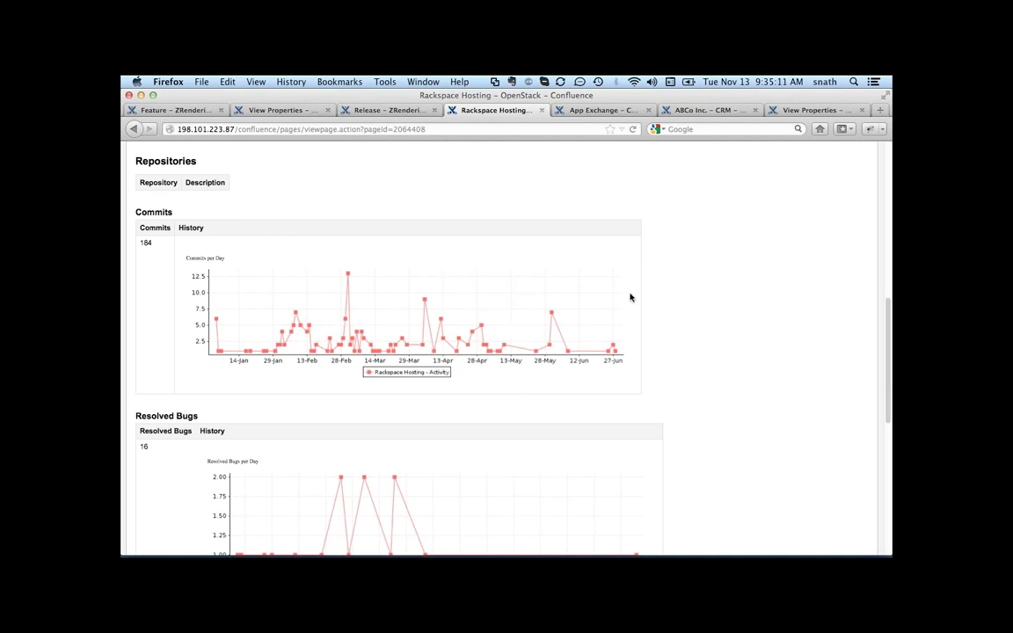
pyautogui.scroll(-4, 676, 291)
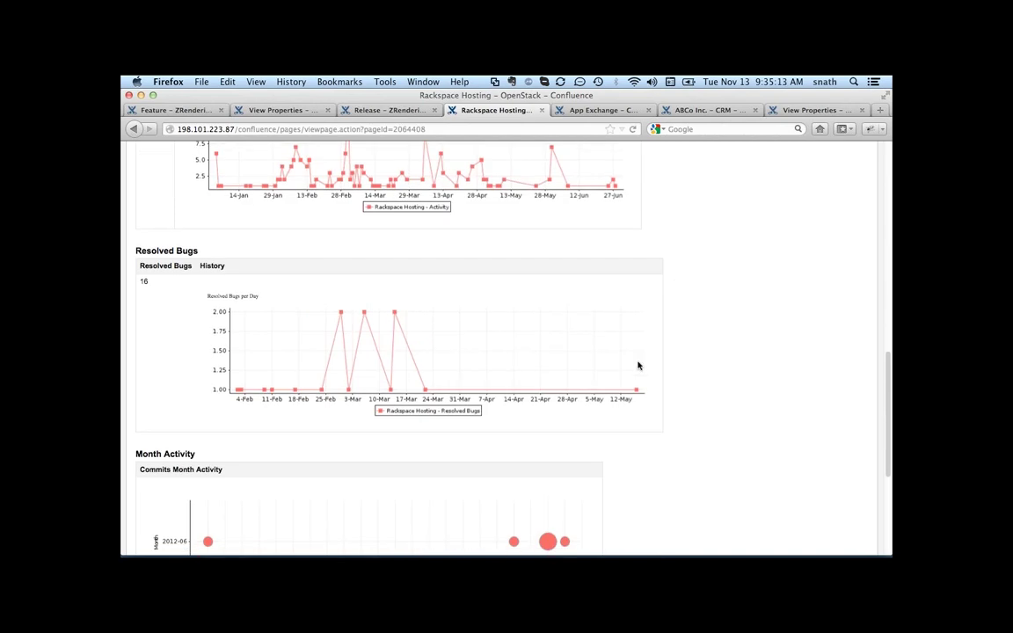
pyautogui.scroll(-4, 701, 371)
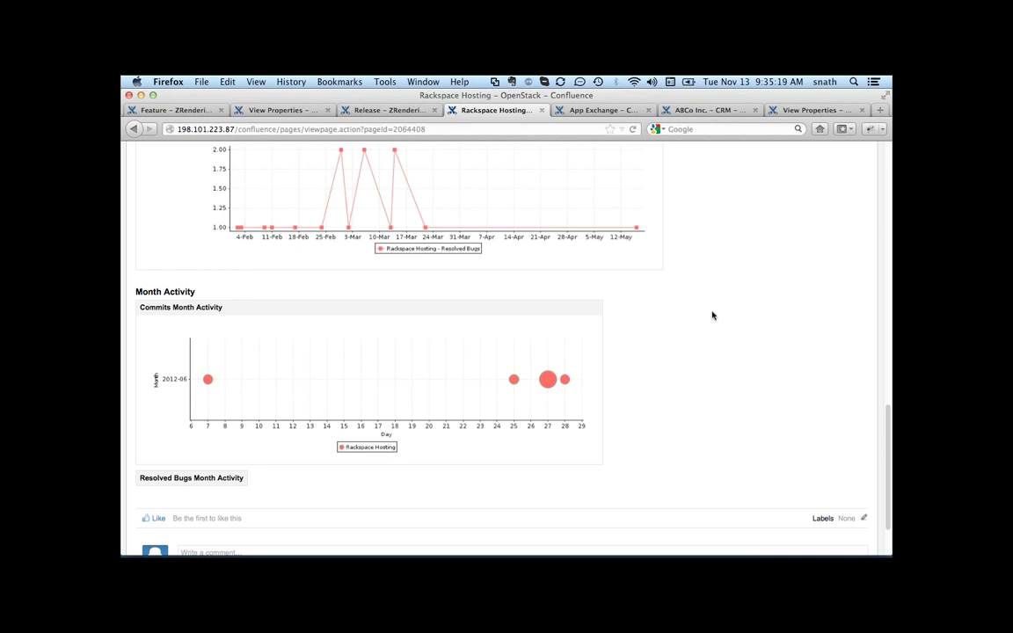
pyautogui.scroll(3, 713, 315)
pyautogui.scroll(10, 713, 316)
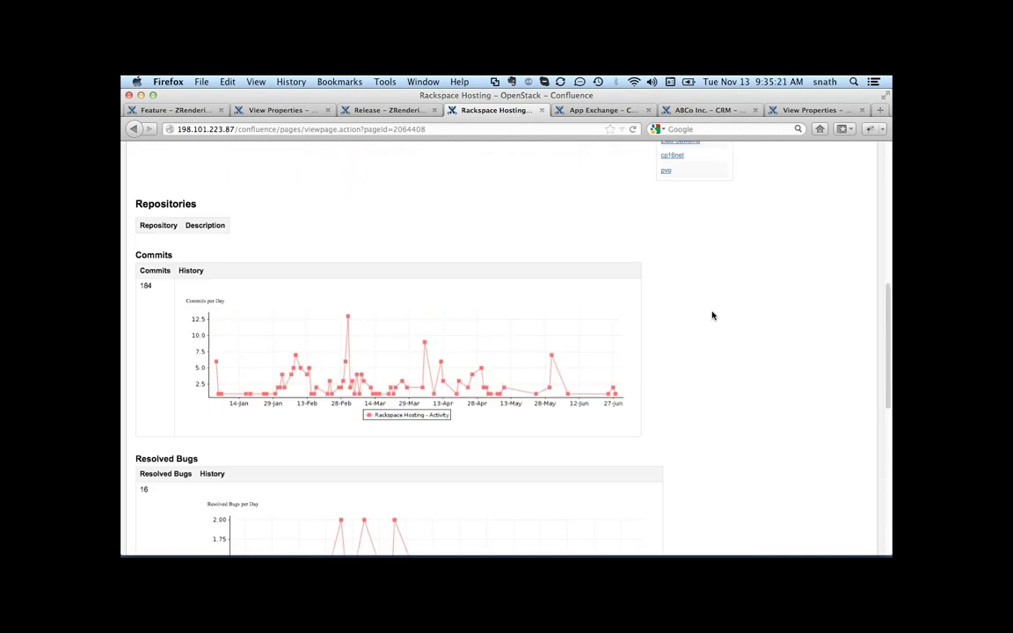
pyautogui.scroll(5, 712, 316)
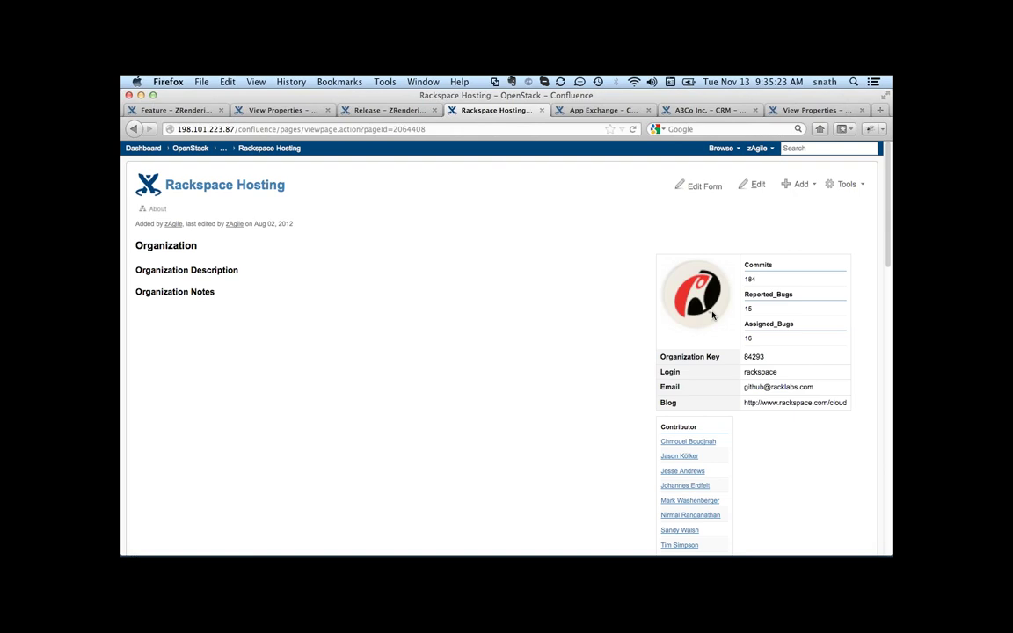
# Open the properties of the third contributor listed for Rackspace Hosting and go to that contributor's source page
pyautogui.scroll(-3, 769, 443)
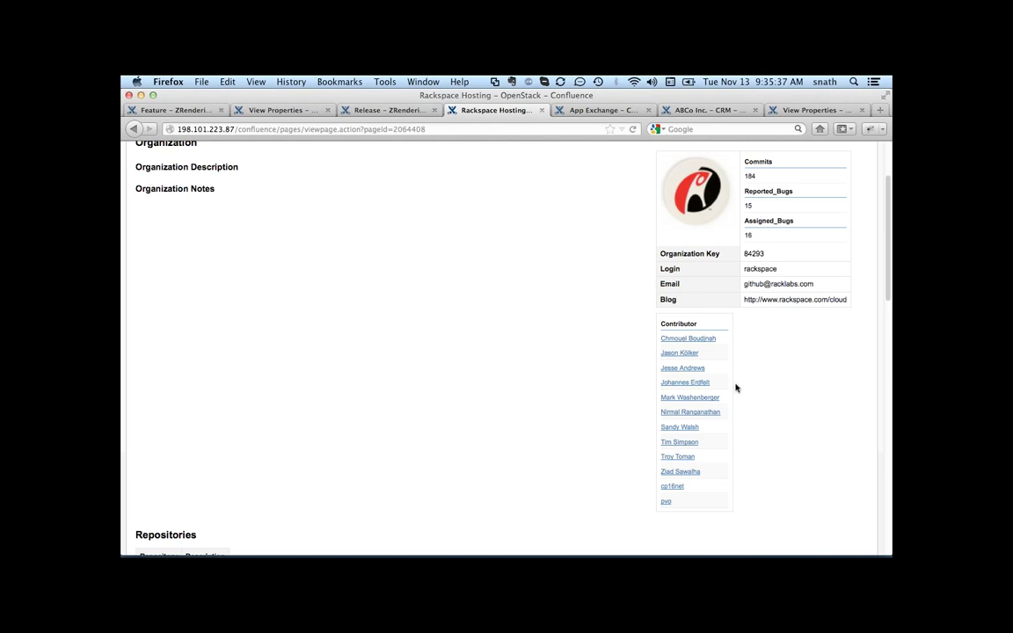
pyautogui.click(697, 373)
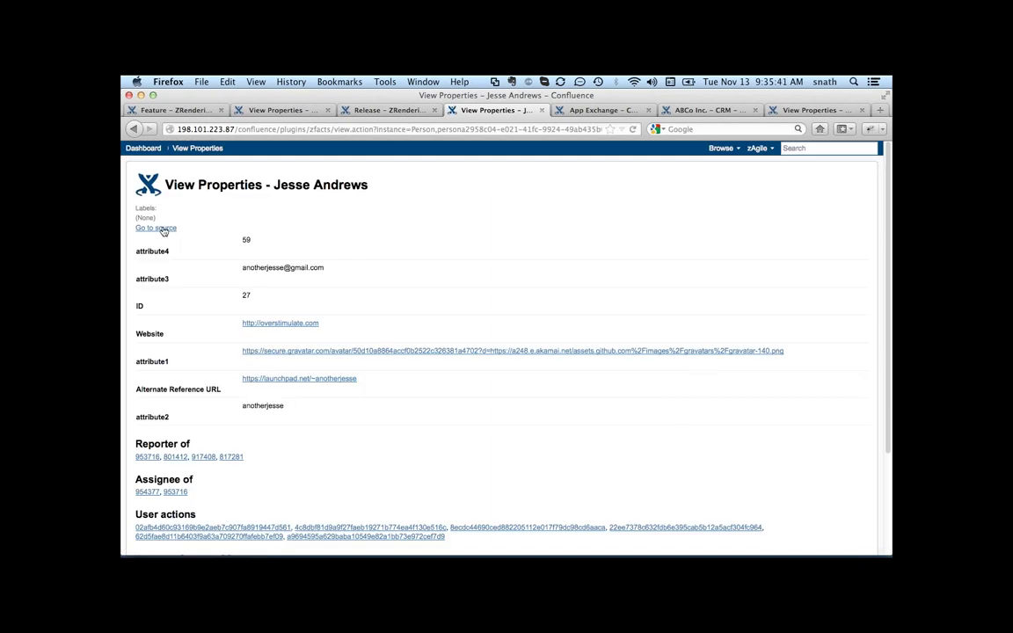
pyautogui.click(162, 229)
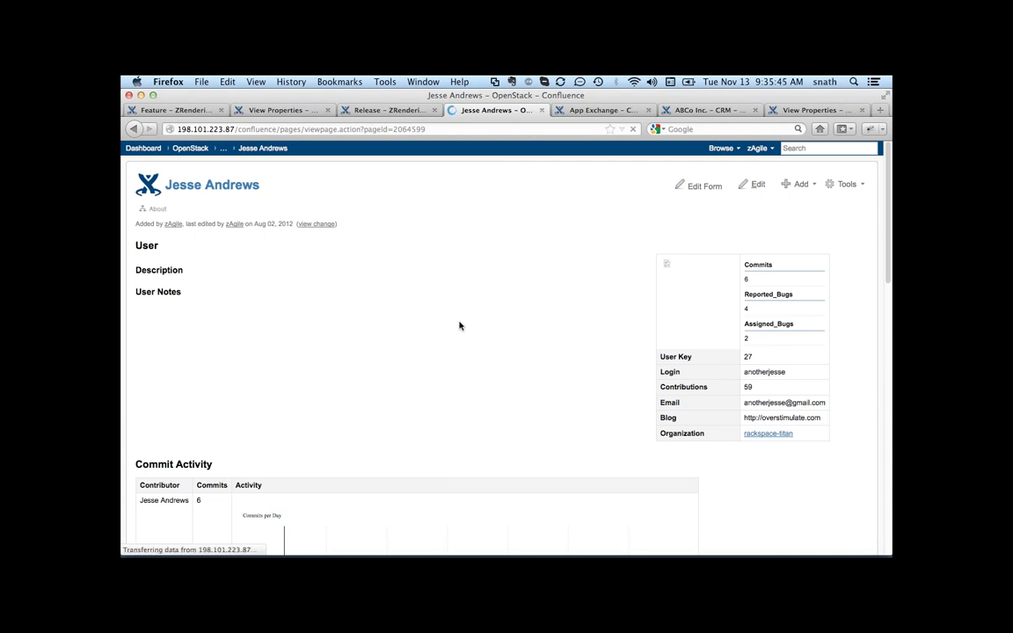
# Examine the contributor's profile details, commit activity chart, and commits table with related bugs and reviews
pyautogui.scroll(-2, 459, 326)
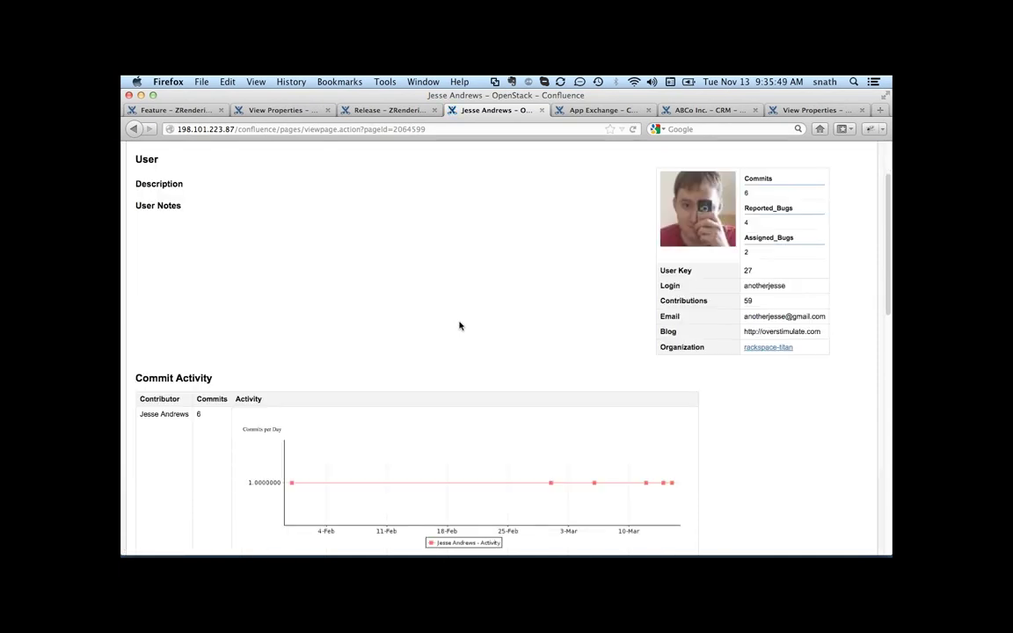
pyautogui.scroll(2, 460, 327)
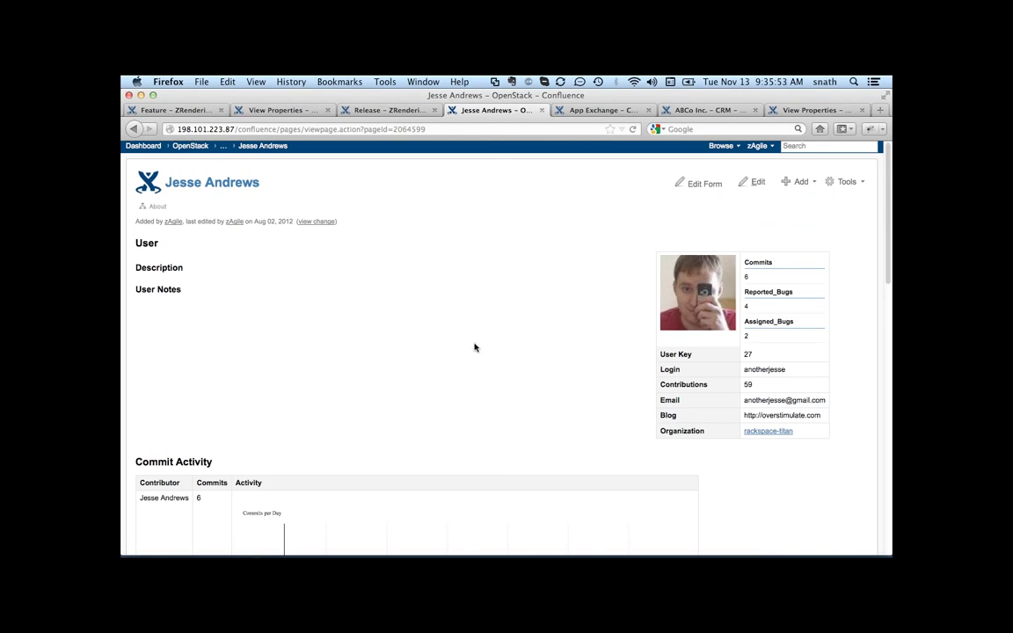
pyautogui.scroll(-3, 474, 347)
pyautogui.scroll(-3, 476, 349)
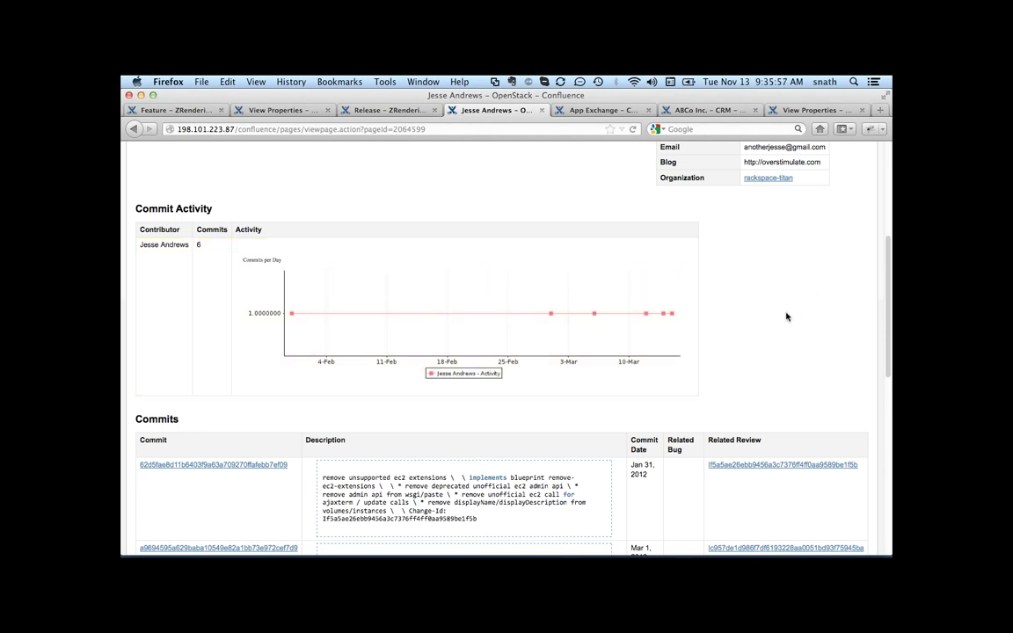
pyautogui.scroll(-5, 482, 242)
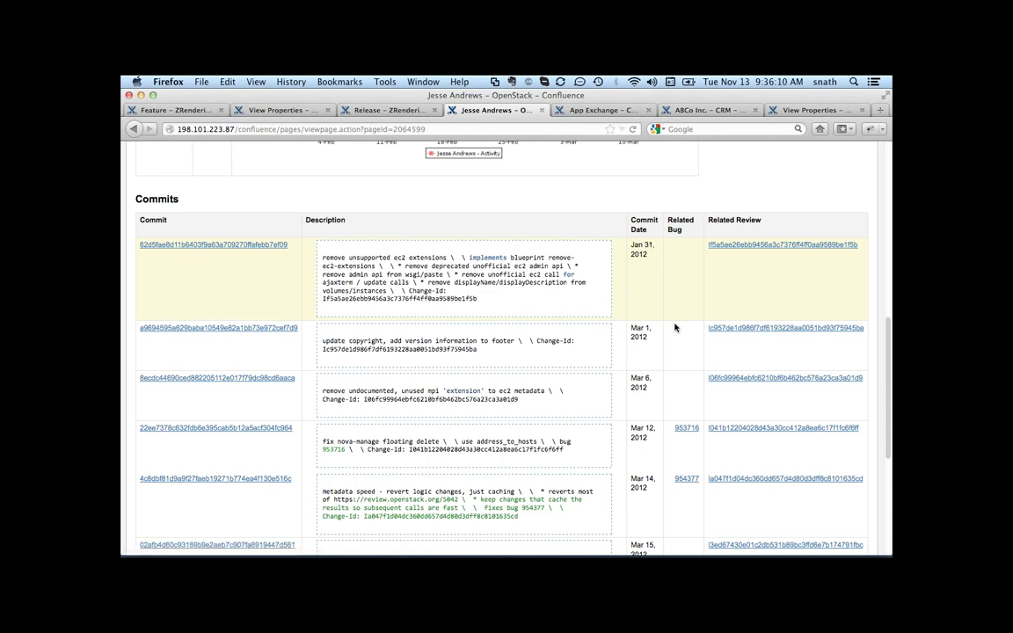
pyautogui.scroll(-2, 691, 434)
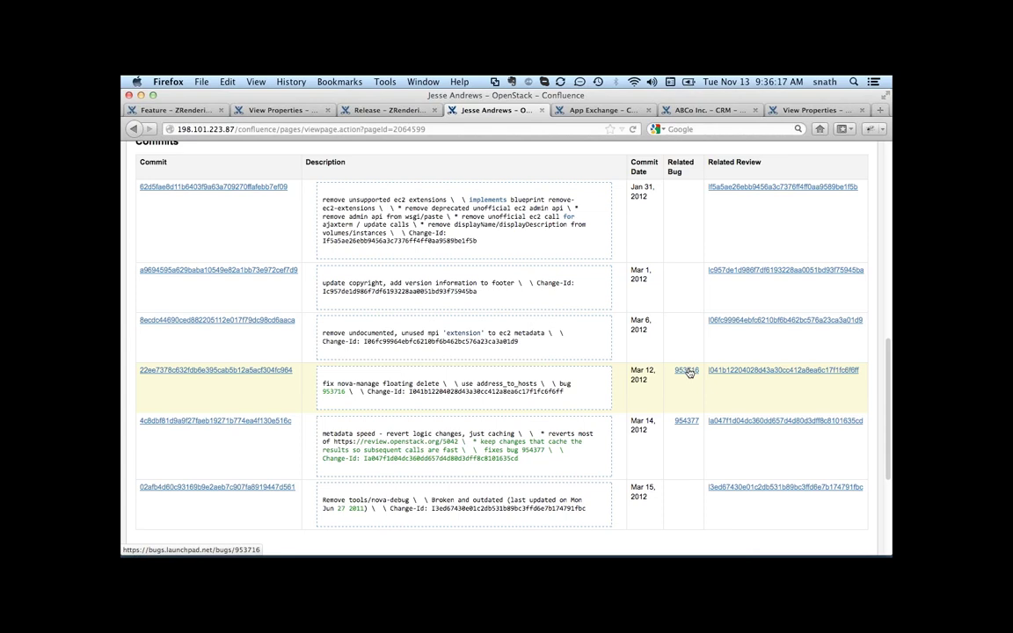
pyautogui.scroll(-1, 691, 373)
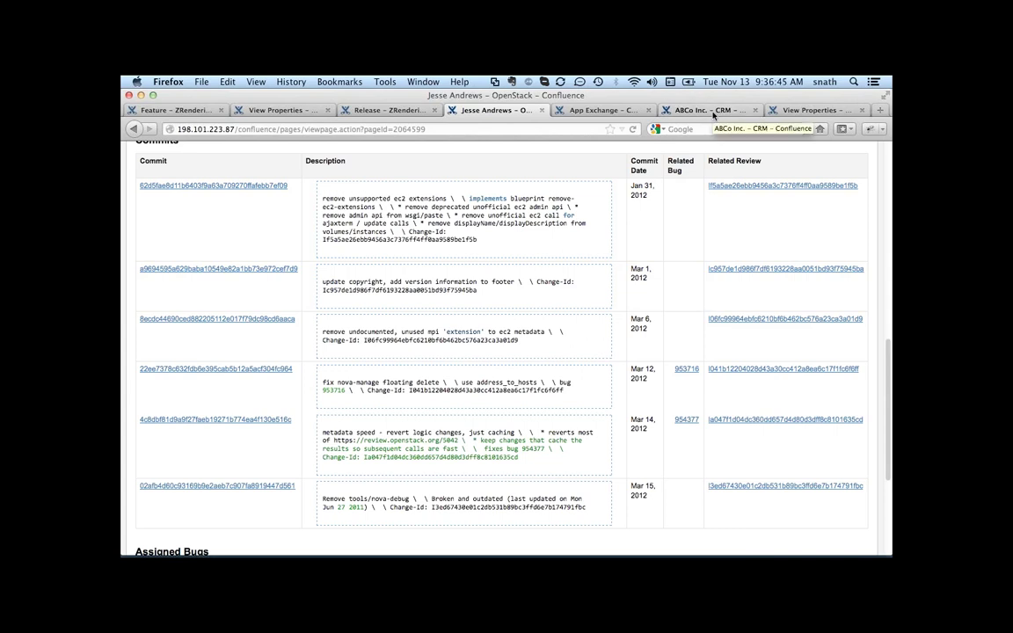
# Open the ABCo Inc. account page in the CRM space and review its pending action items, reported tickets, reported cases and related-issue tables
pyautogui.click(715, 114)
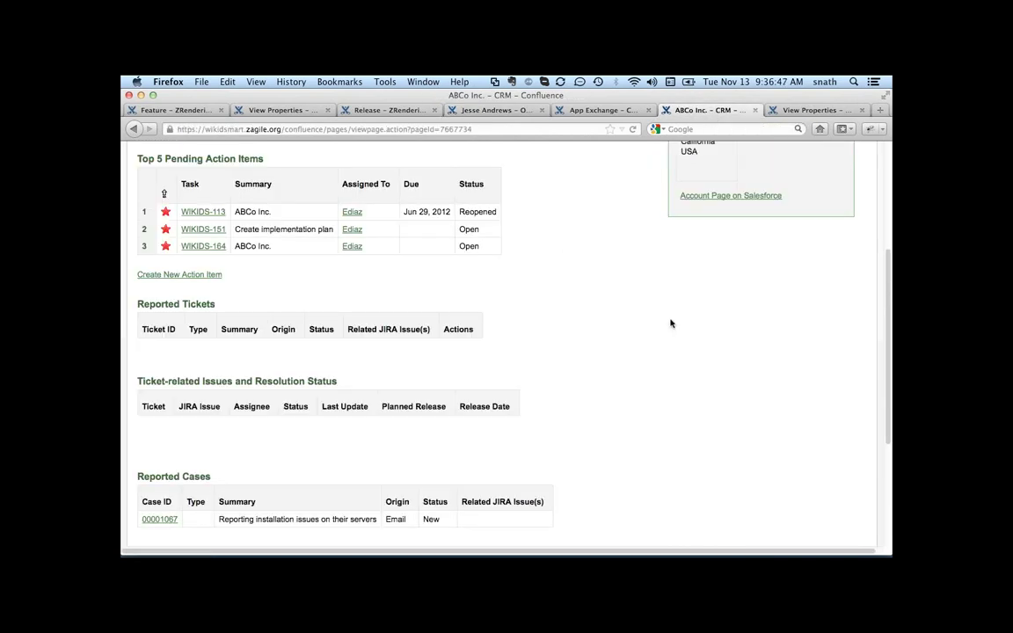
pyautogui.scroll(2, 669, 323)
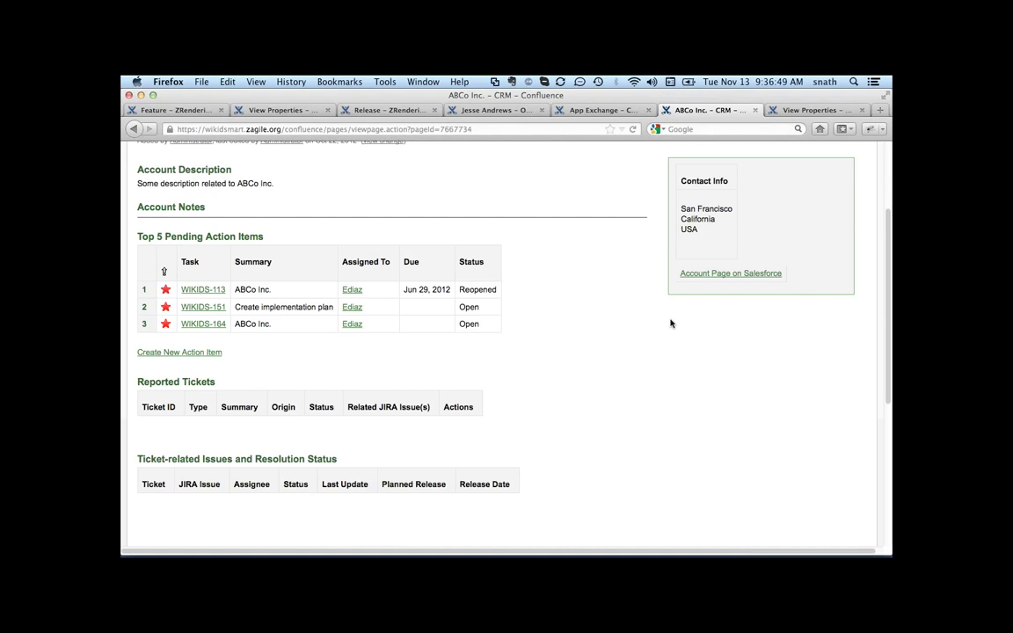
pyautogui.scroll(3, 670, 324)
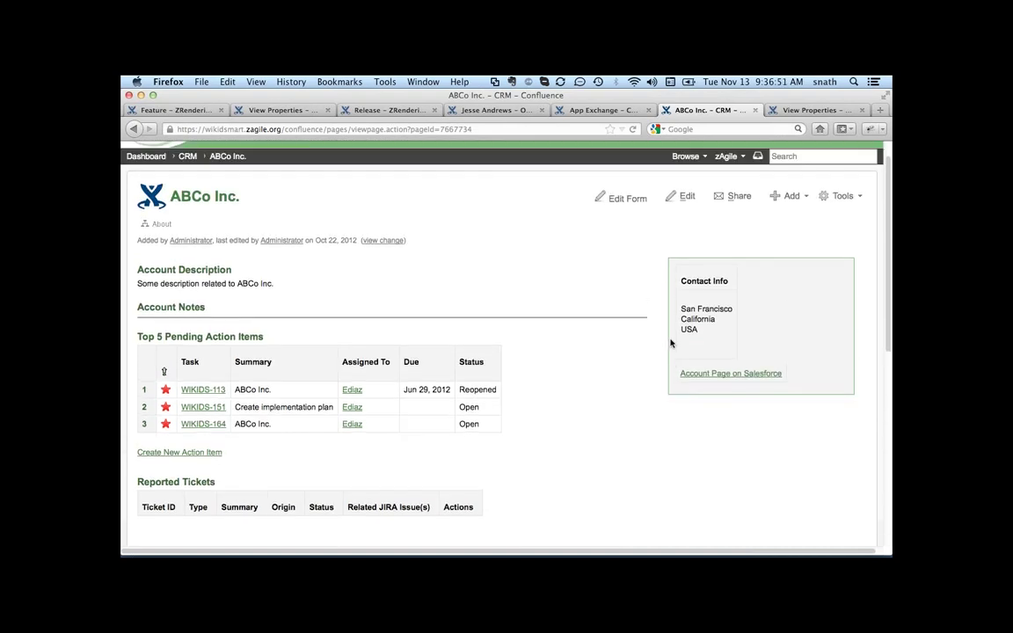
pyautogui.scroll(1, 482, 182)
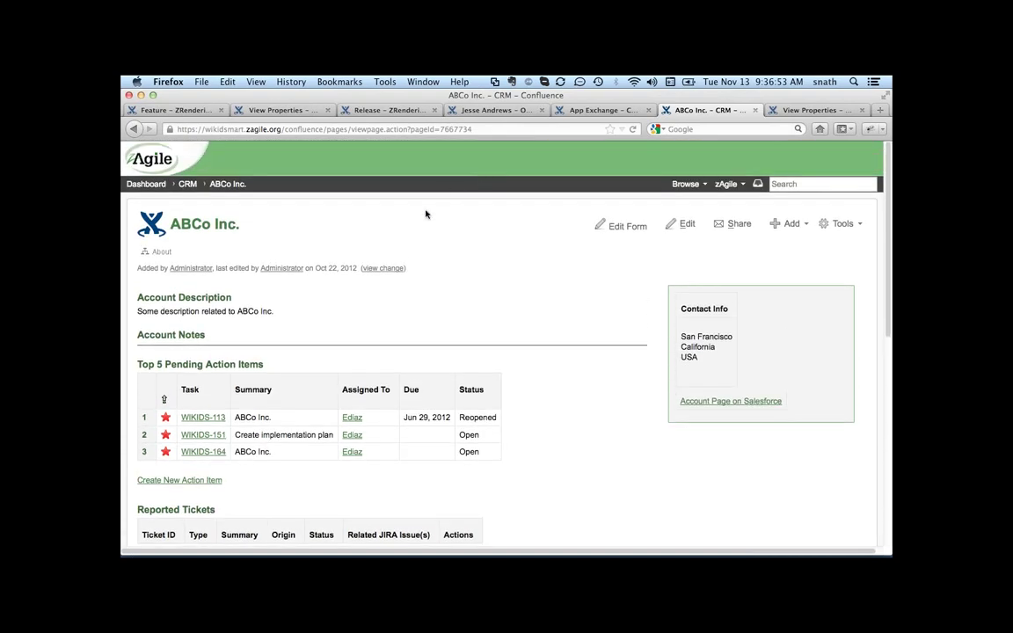
pyautogui.scroll(-5, 434, 304)
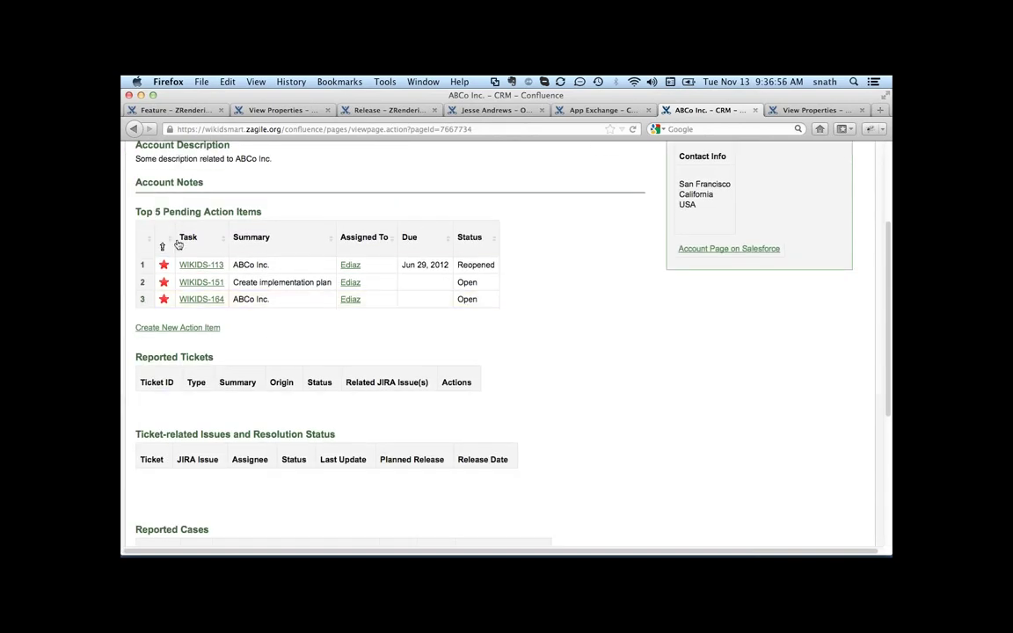
pyautogui.scroll(-6, 565, 365)
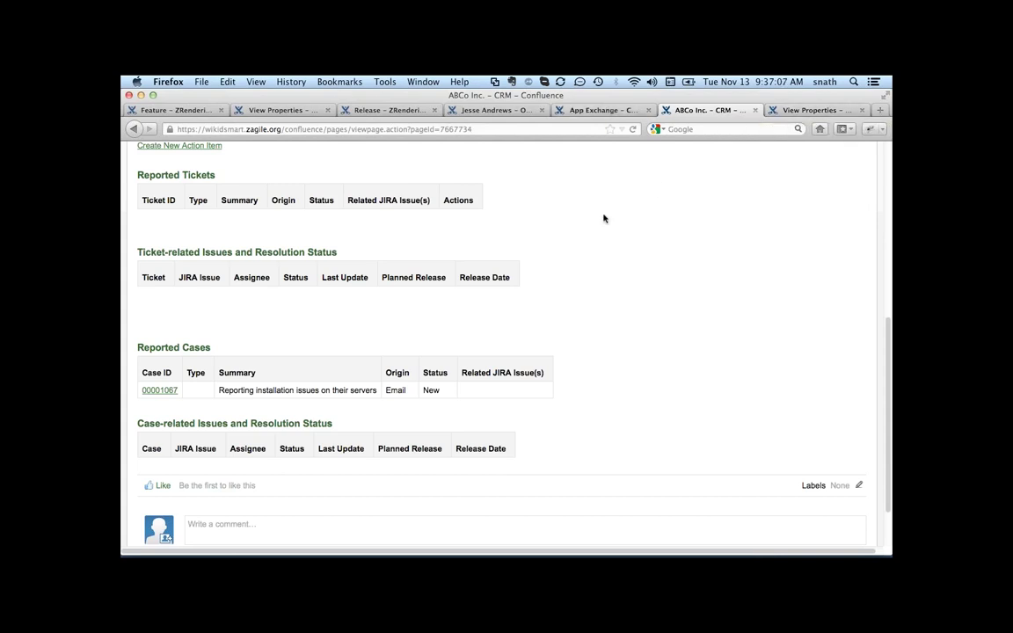
pyautogui.scroll(2, 242, 251)
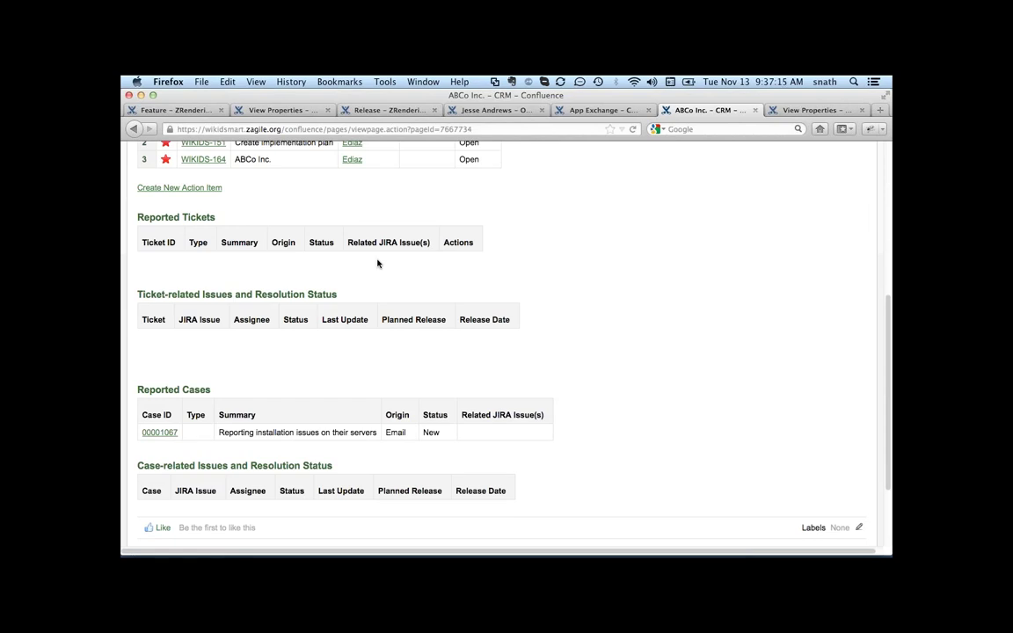
pyautogui.scroll(2, 603, 263)
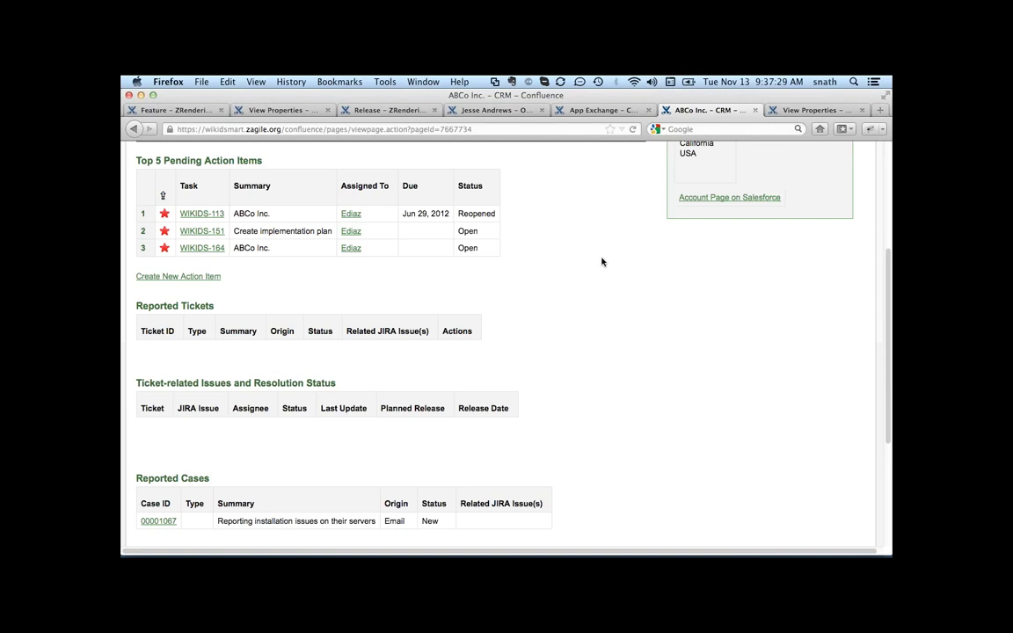
# Switch to the zAgile Wikidsmart webinar presentation in PowerPoint, go to slide 18 and start the slide show from it
pyautogui.click(881, 450)
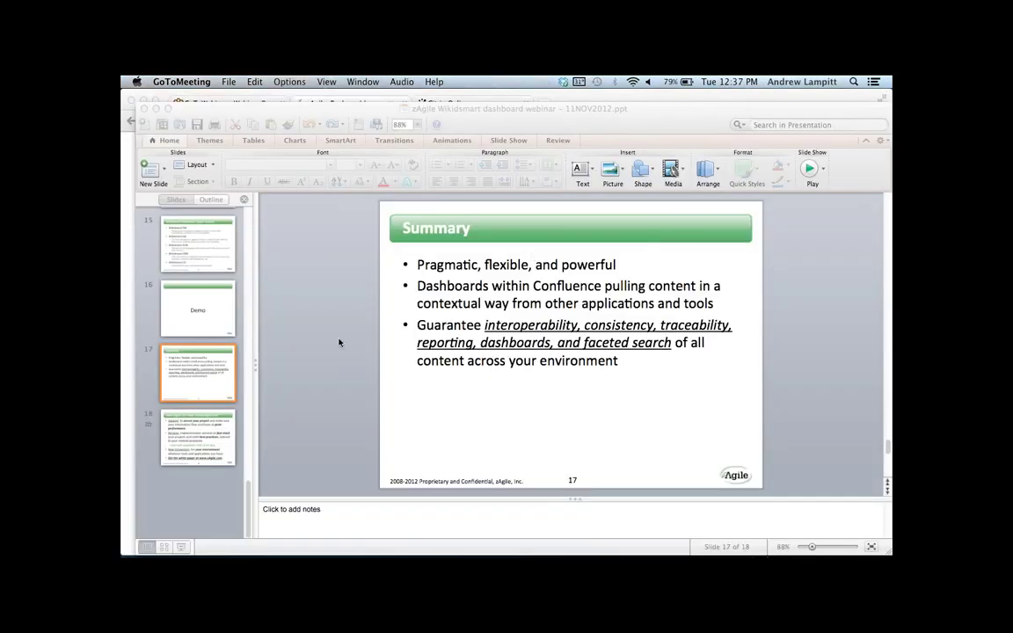
pyautogui.click(225, 347)
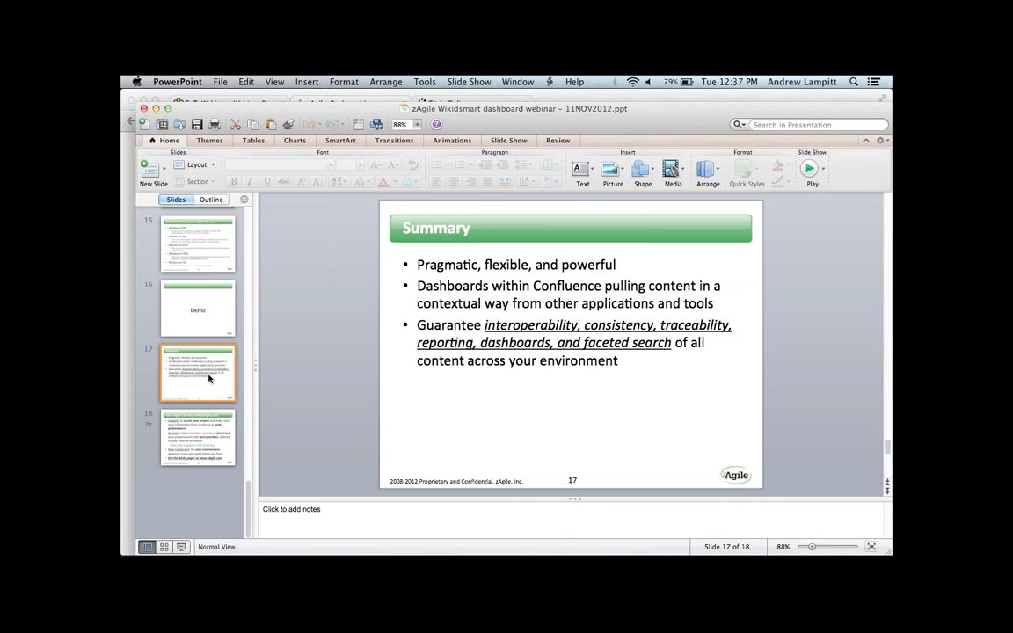
pyautogui.press('Down')
pyautogui.click(182, 546)
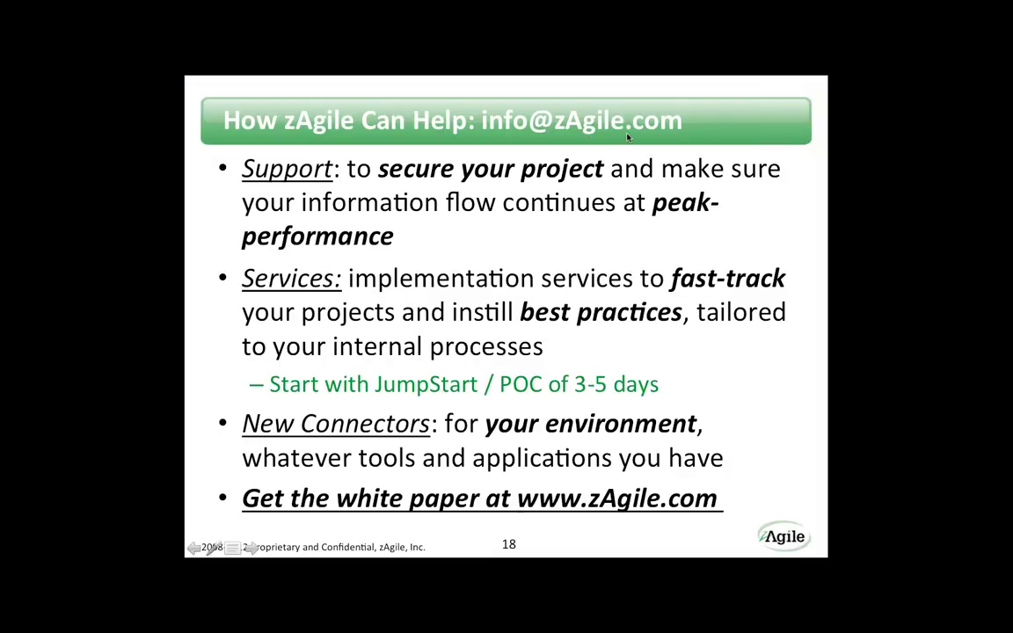